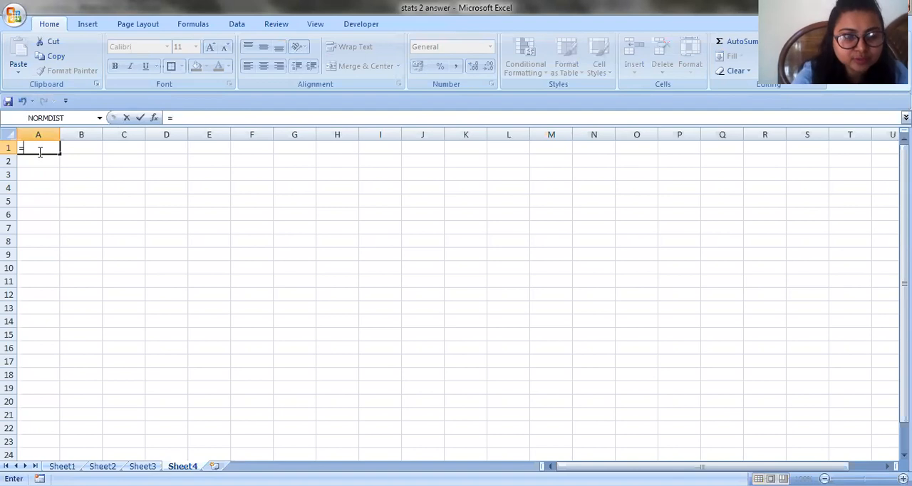
Enter =RANDBETWEEN(500,600) in cell A1 and fill the formula across the range A1:E10
text(r)
key(BackSpace)
text(RAND)
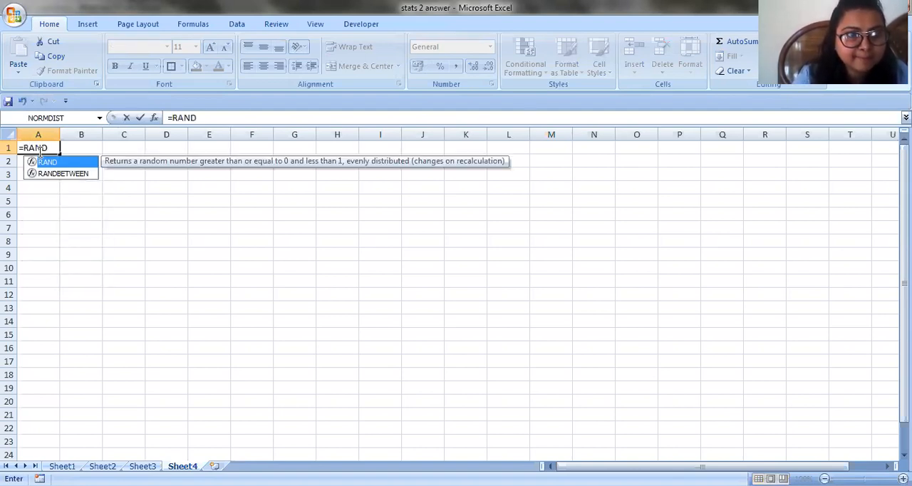
click(52, 174)
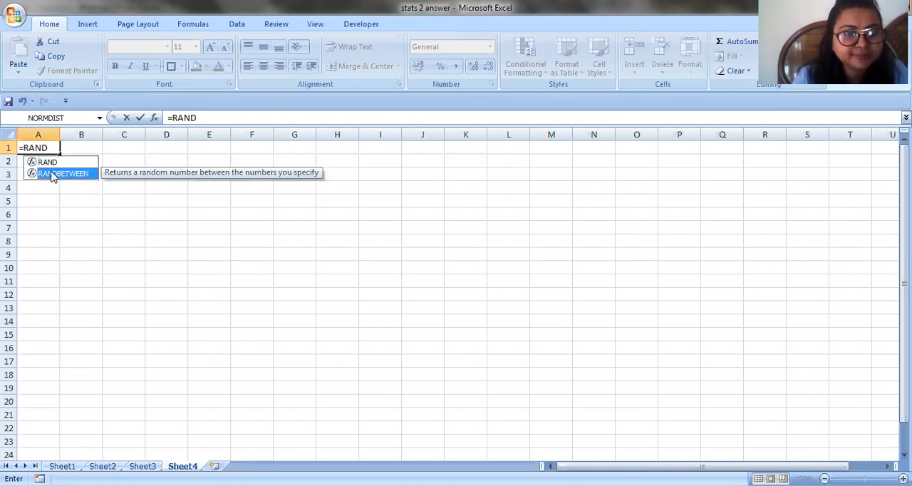
double_click(51, 173)
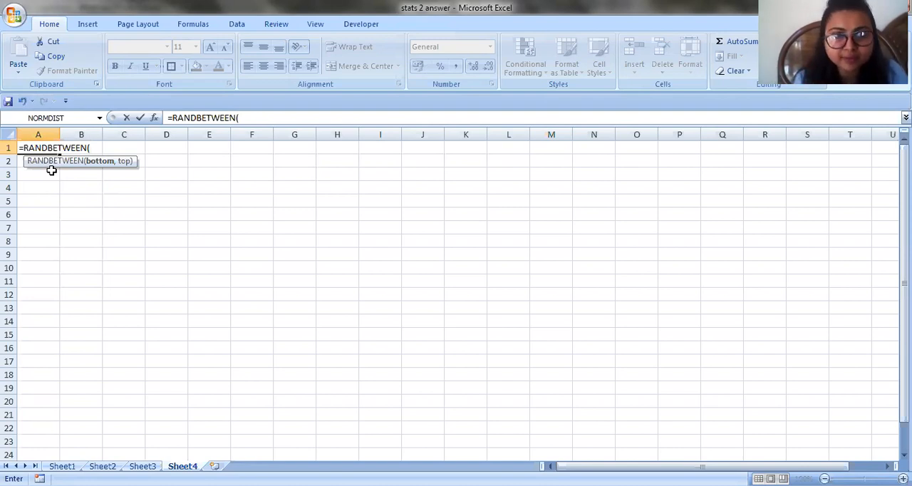
text(500)
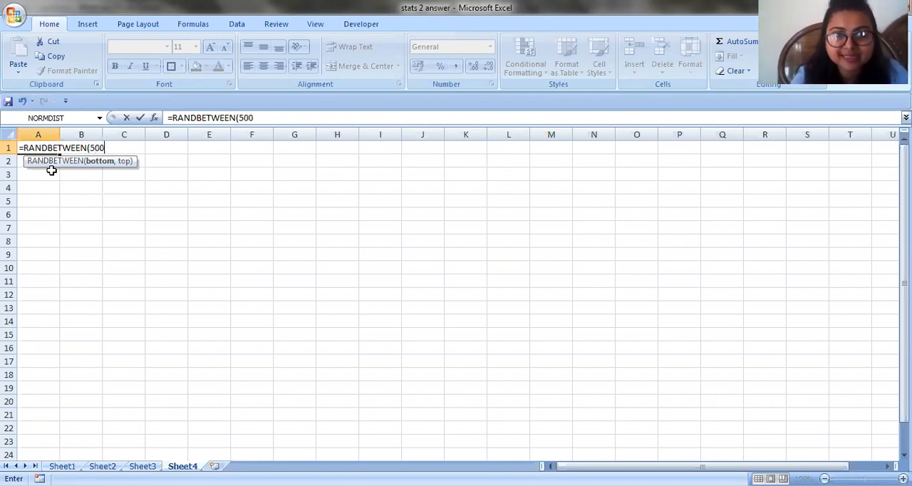
text(,)
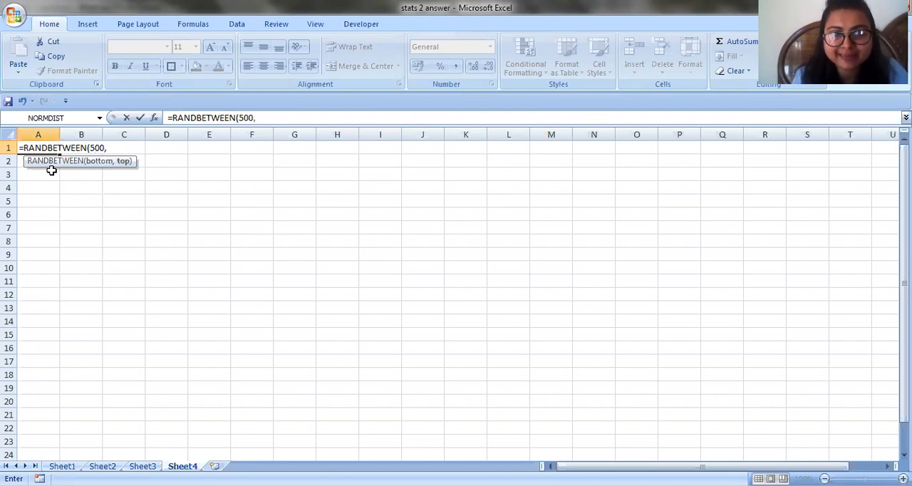
text(600)
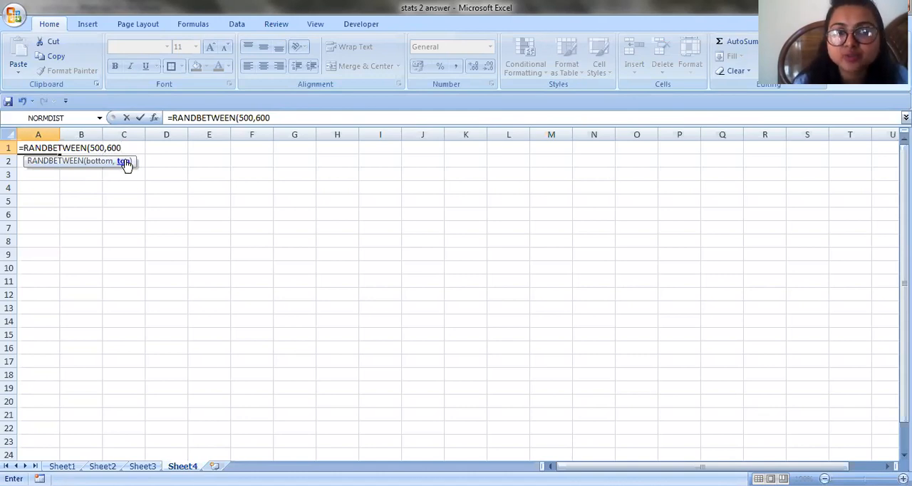
text())
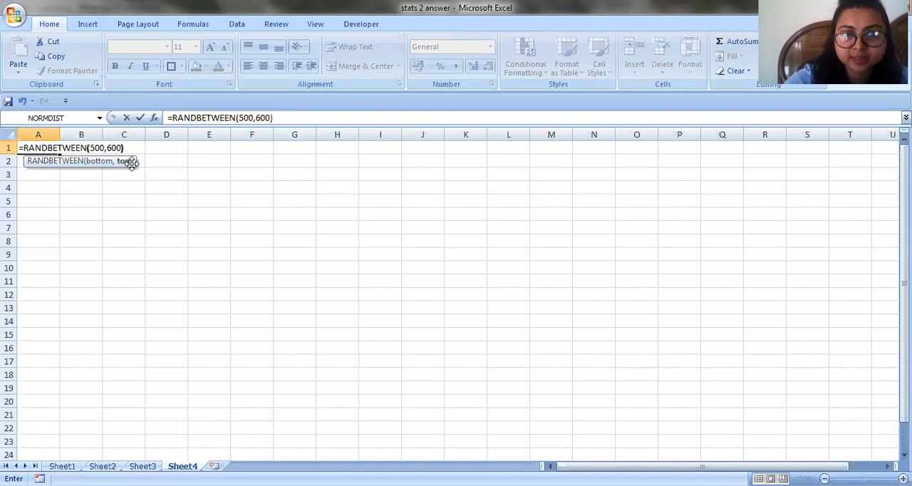
key(Return)
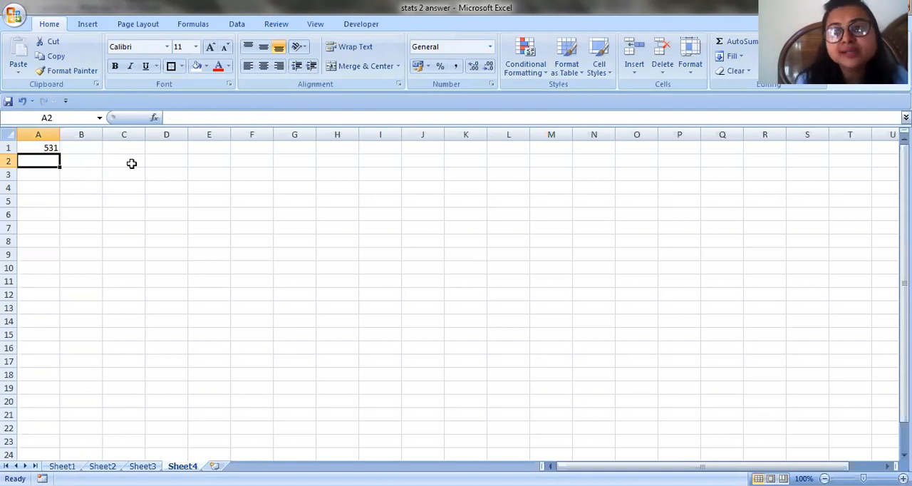
click(44, 148)
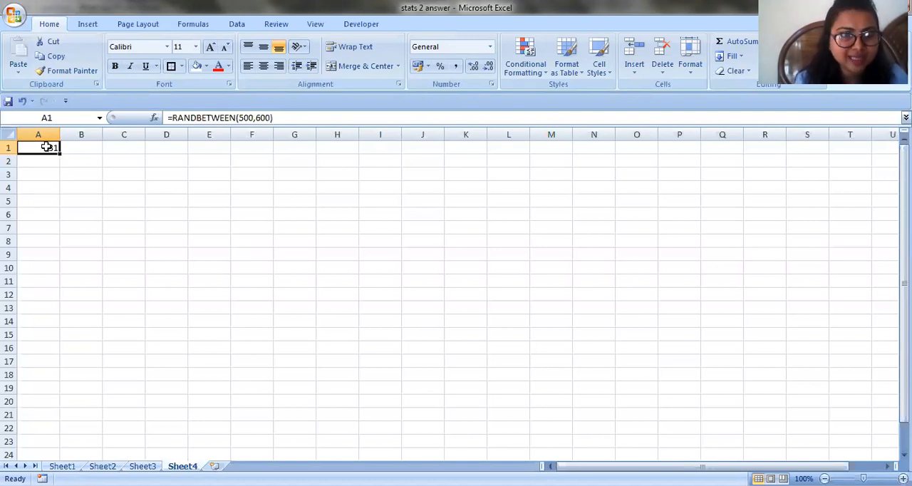
drag(61, 154, 229, 270)
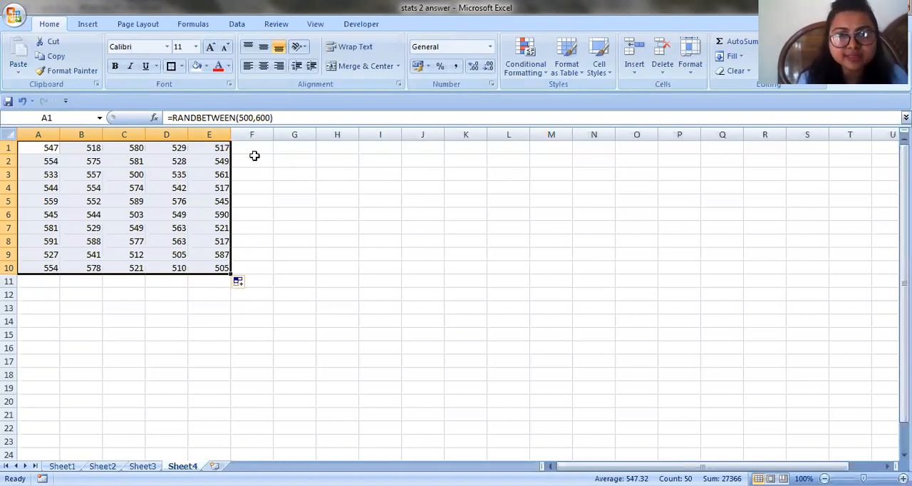
Enter the test text HJHU in G1 and HGJKNKK in G2 to make the random numbers recalculate
click(296, 148)
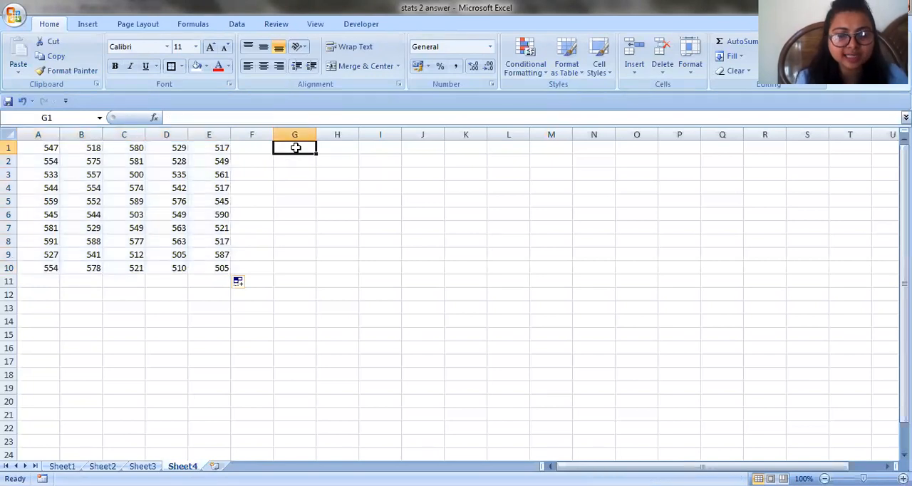
text(HJHU)
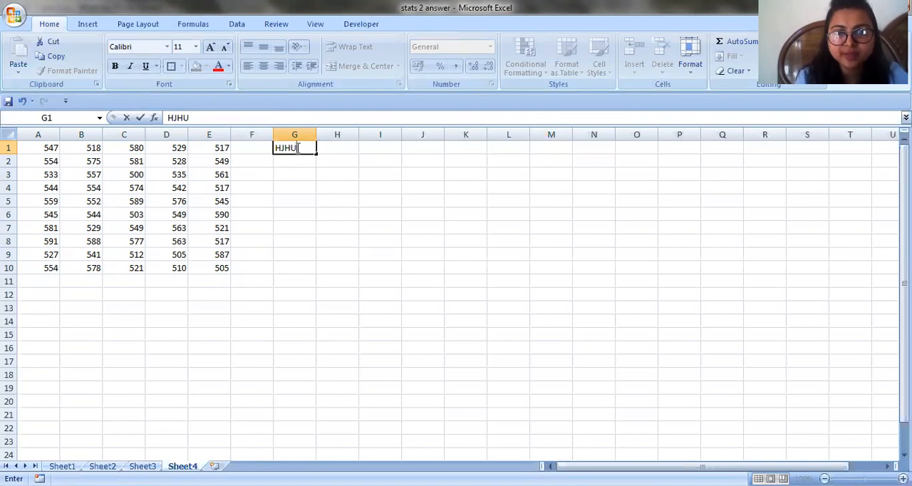
key(Return)
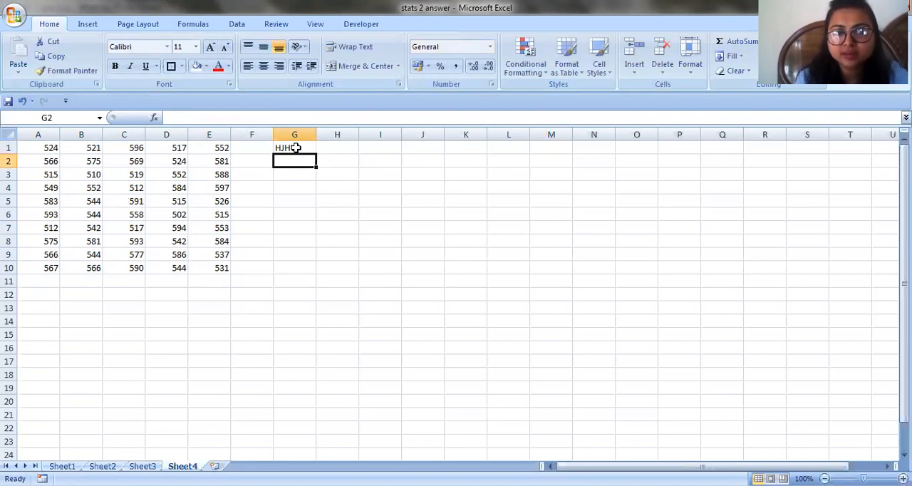
text(HGJKNKK)
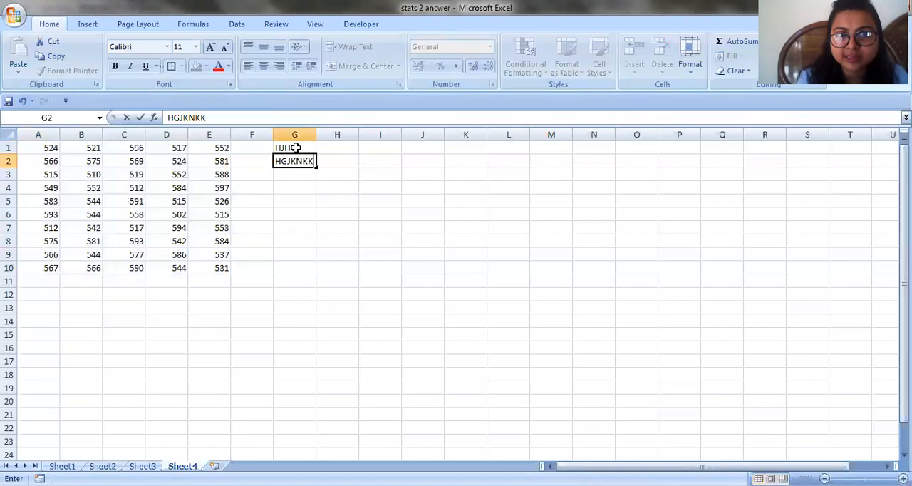
key(Return)
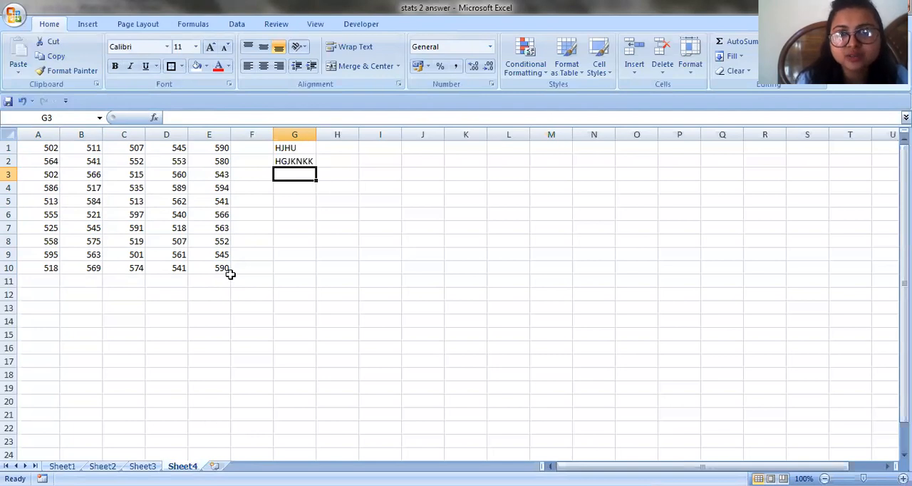
Clear the test text from cells G1:G2
key(alt+Tab)
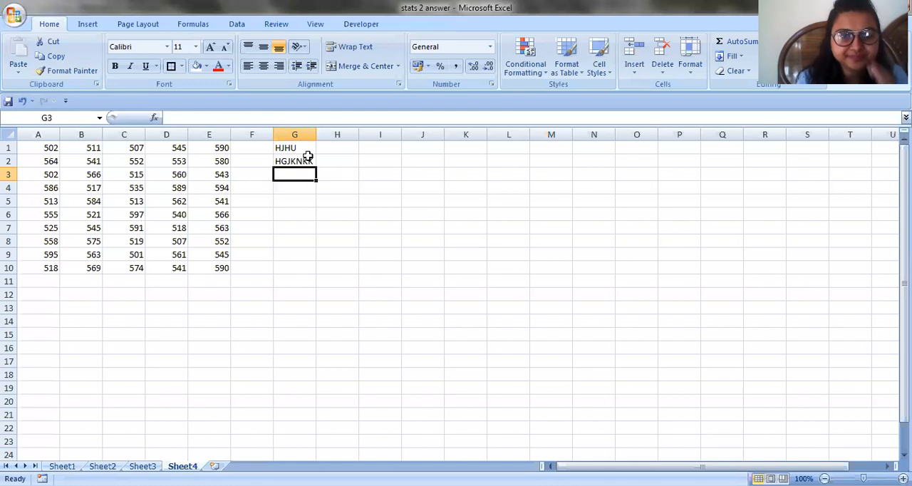
click(299, 146)
shift+click(308, 161)
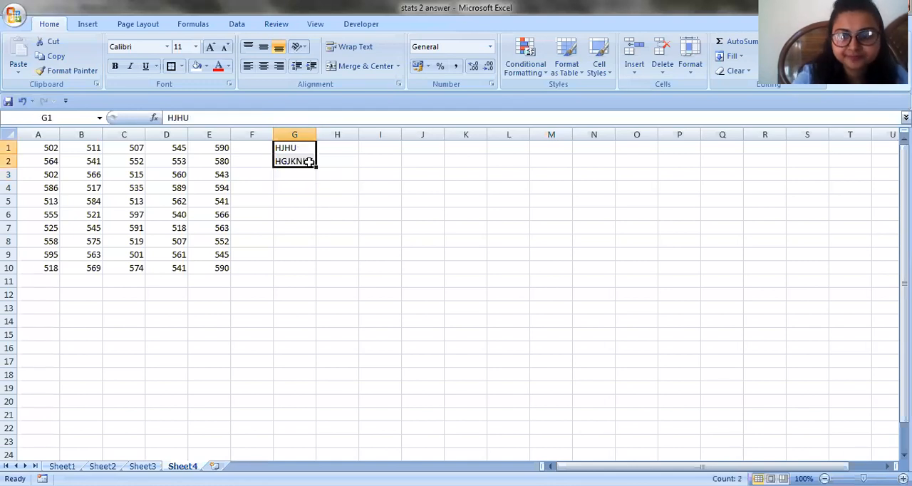
key(Delete)
Copy the random numbers in A1:E10 and paste them as values only, starting at G1
drag(46, 148, 213, 268)
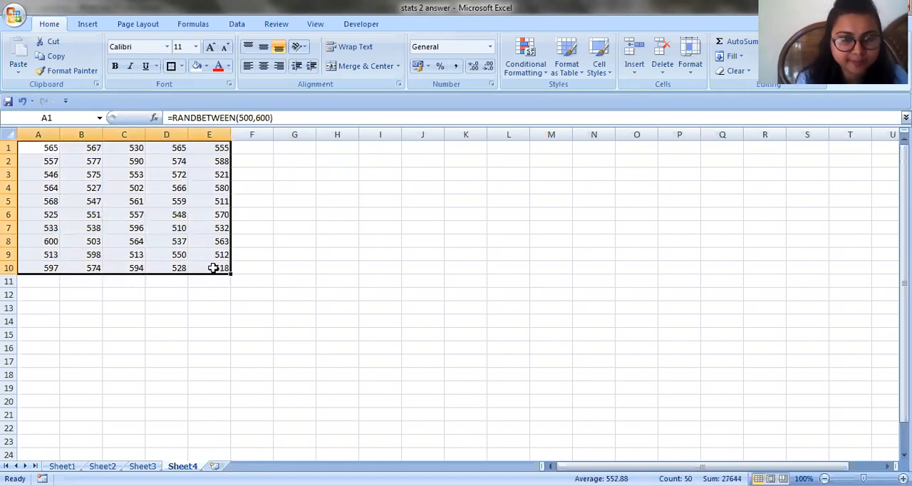
right_click(213, 268)
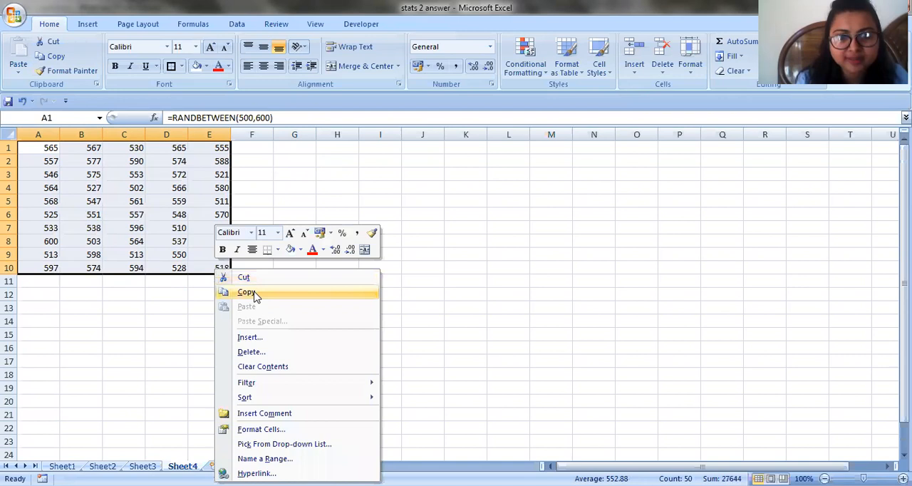
key(ctrl+c)
click(291, 148)
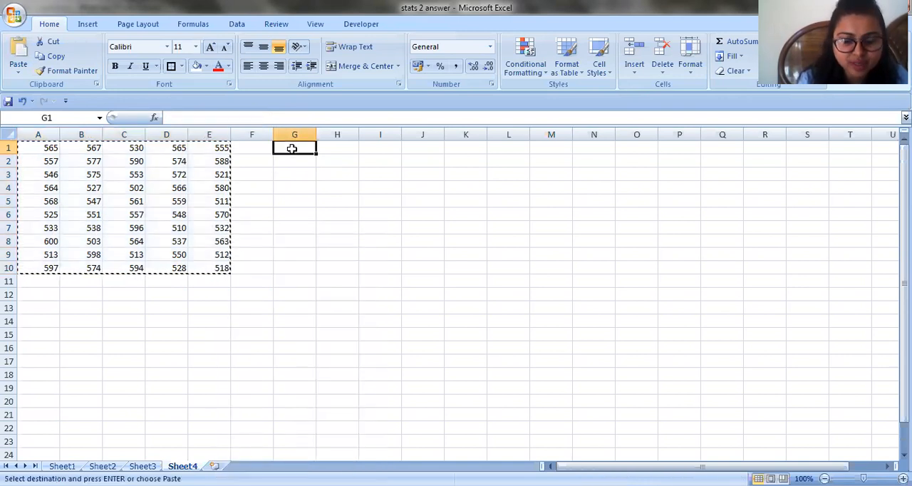
right_click(291, 148)
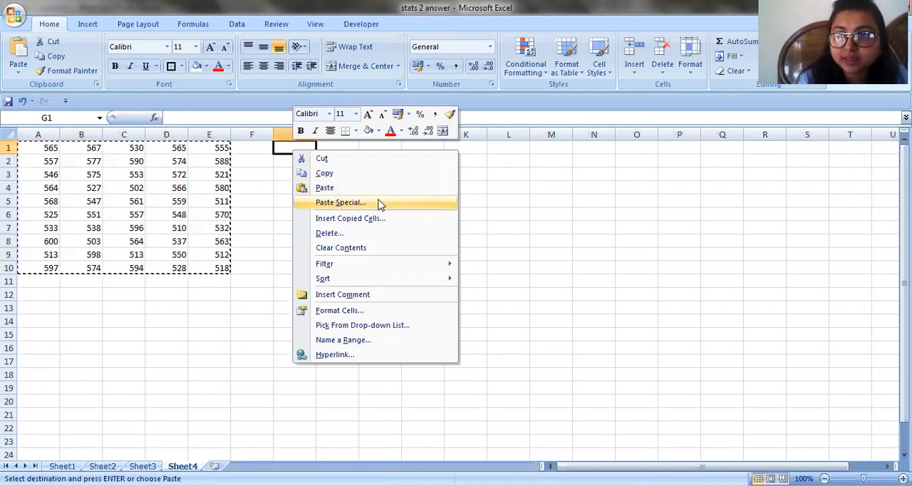
click(340, 202)
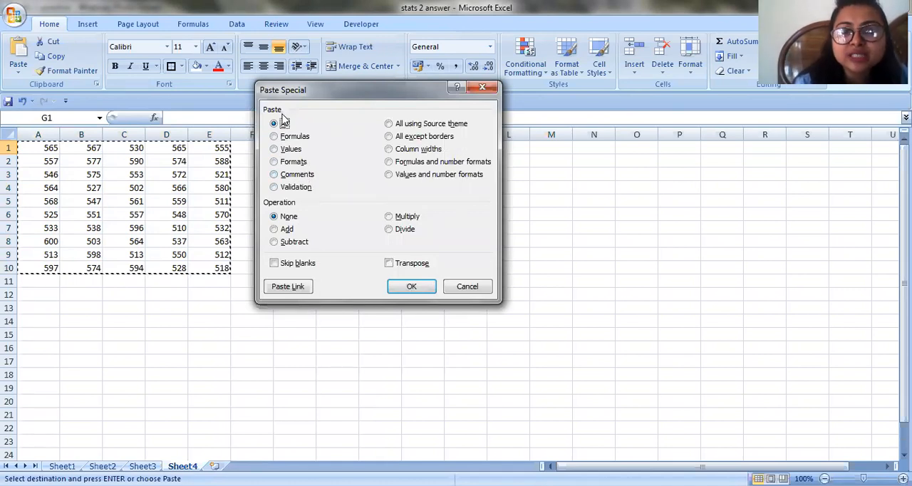
click(277, 151)
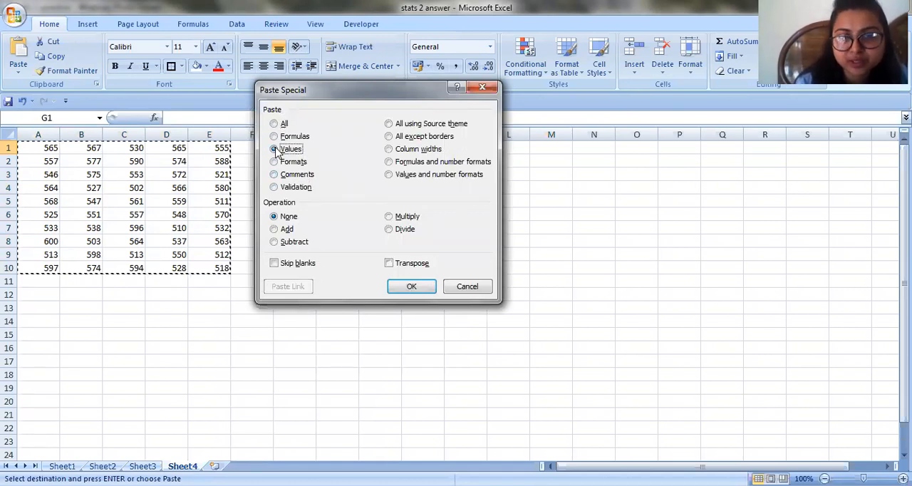
click(425, 288)
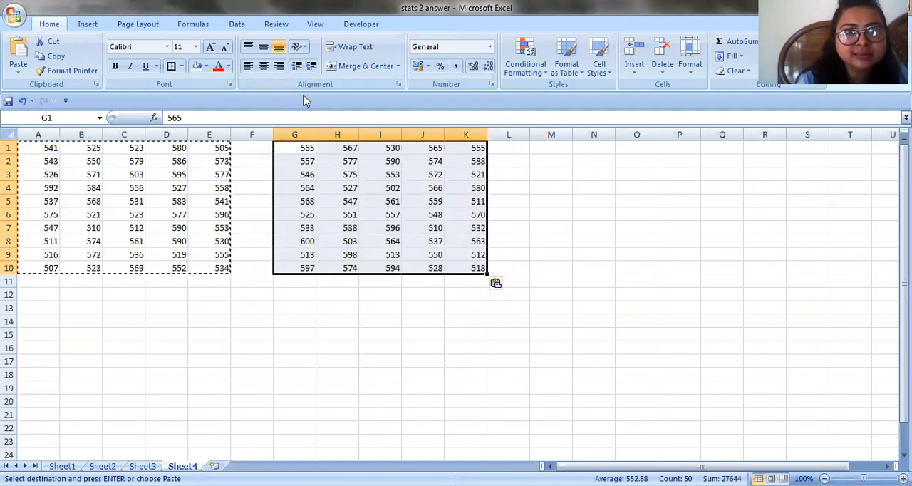
Fill the pasted values in G1:K10 with light blue and add a box border around the range
click(228, 67)
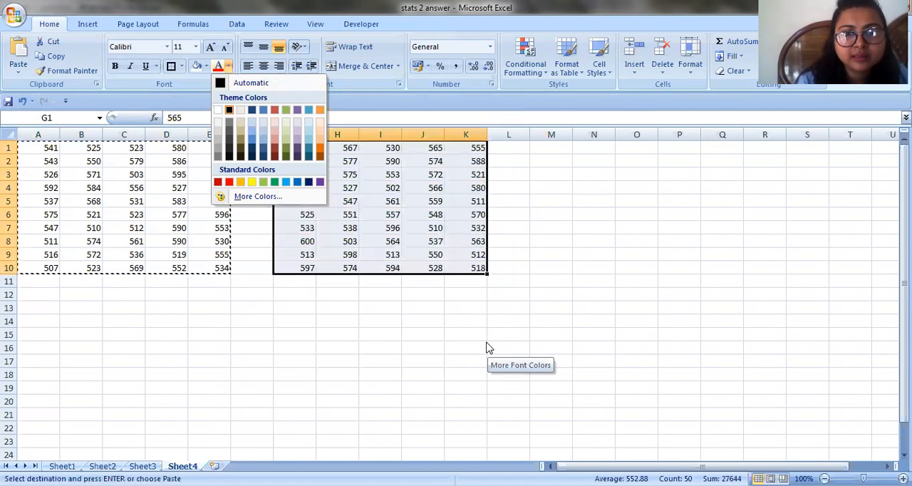
click(226, 65)
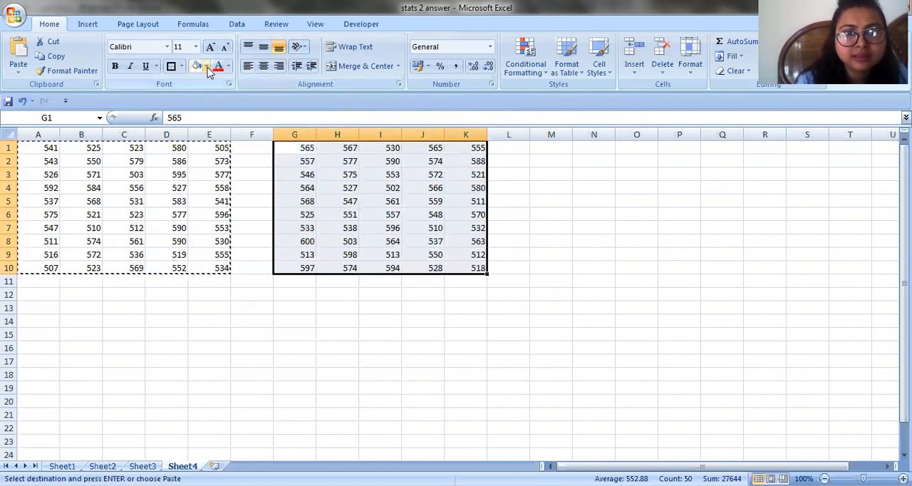
click(205, 66)
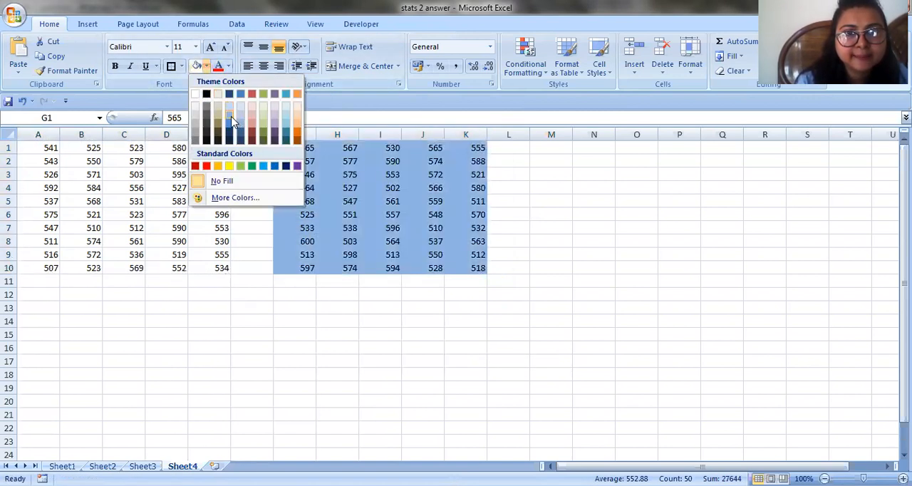
click(231, 119)
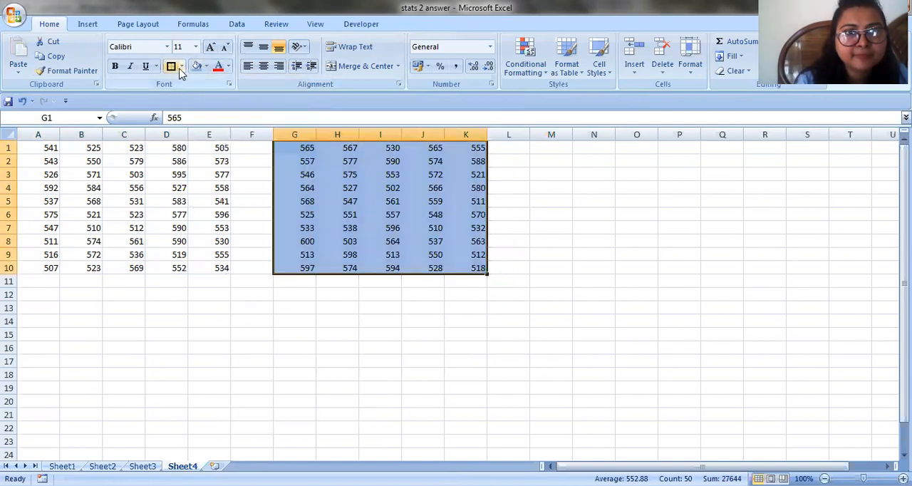
click(529, 271)
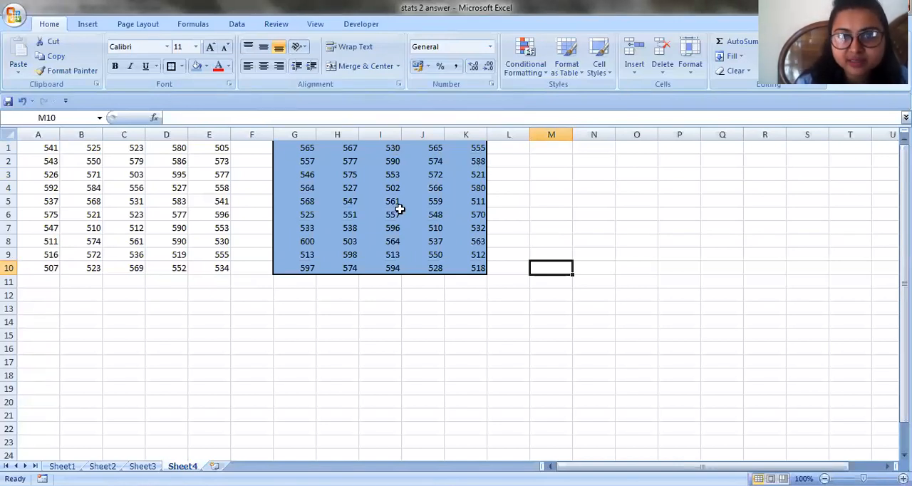
Enter the test text KGJHK in M2 to force a recalculation, and clear it again
click(548, 167)
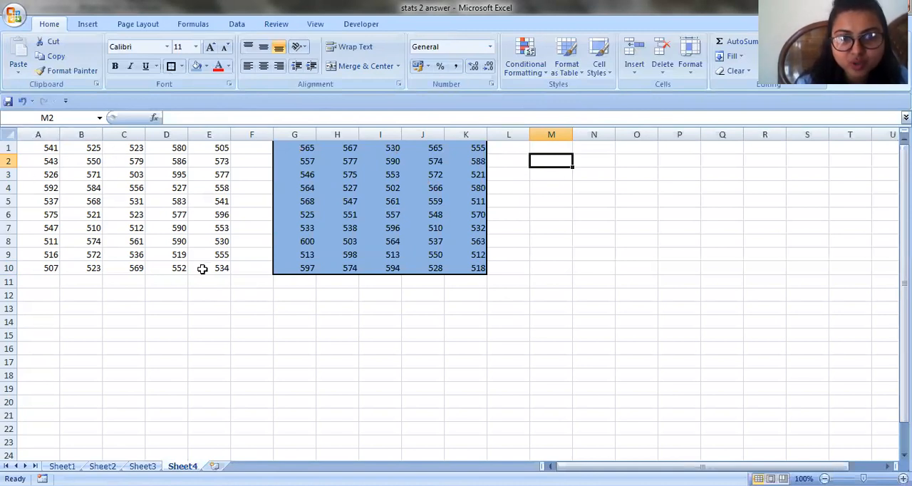
text(KGJHK)
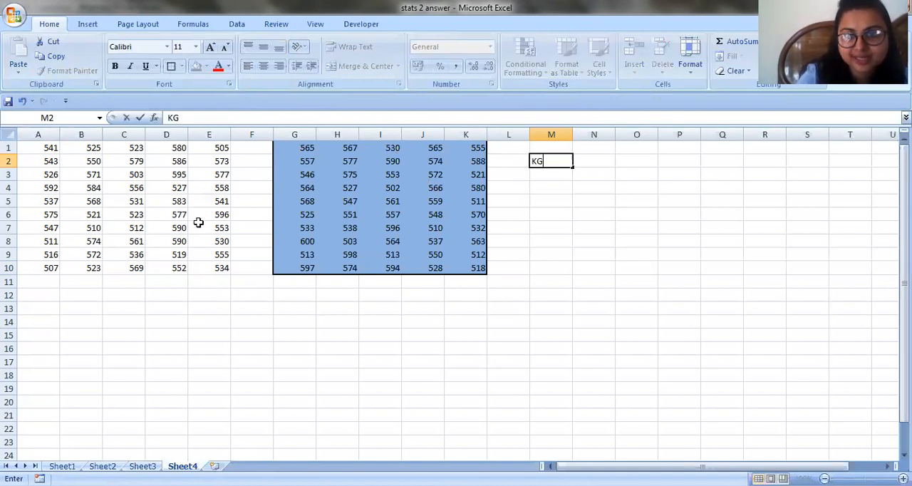
key(Return)
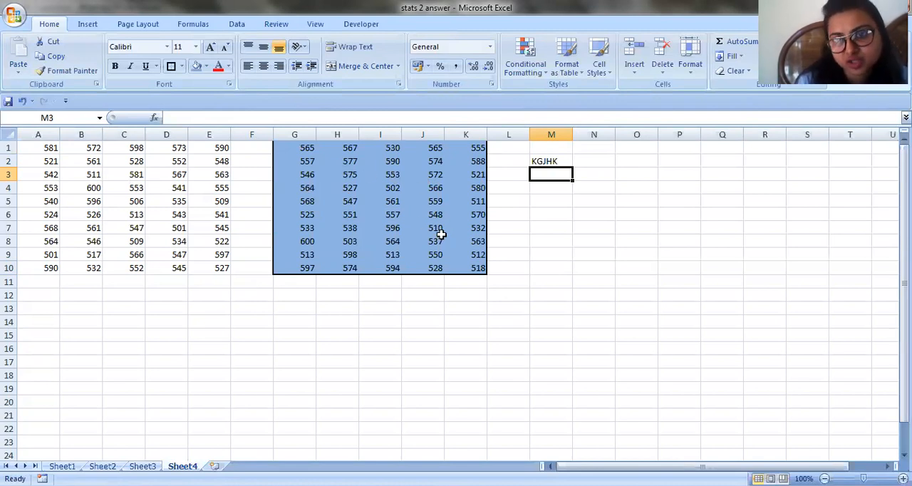
click(552, 163)
key(BackSpace)
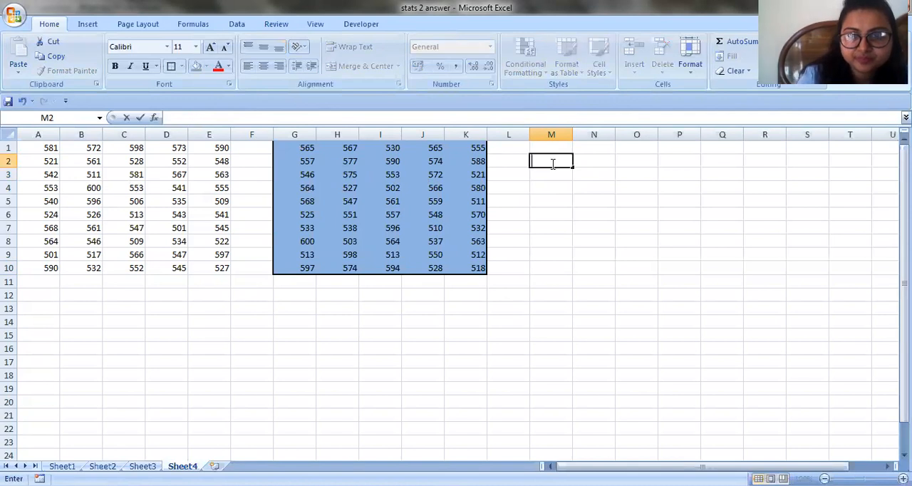
click(552, 242)
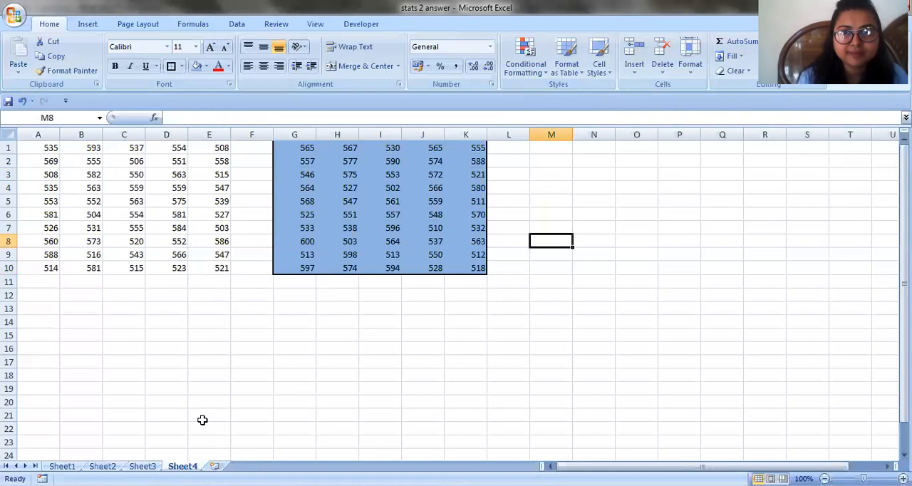
Switch to the stats 2 question image in Windows Photo Viewer to check the class intervals and requirements
key(alt+Tab)
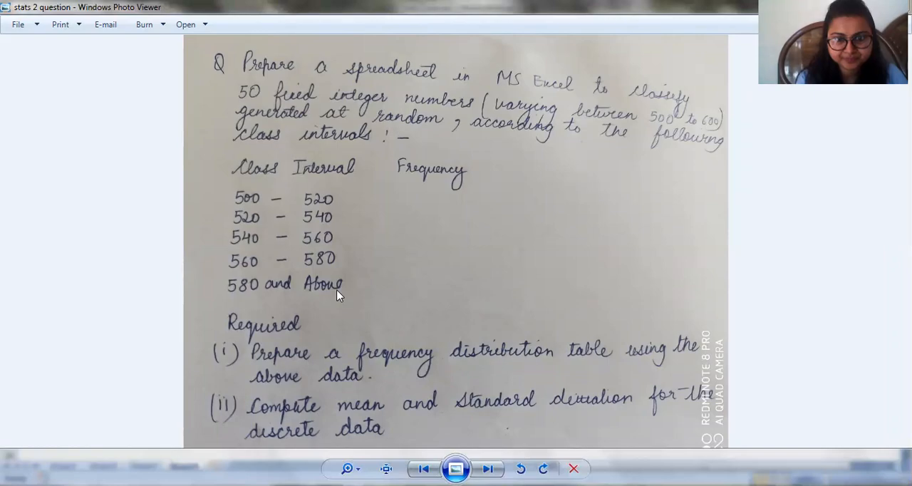
Switch back to the stats 2 answer workbook in Excel and enter the heading CLASS INTERVAL in A13
key(alt+Tab)
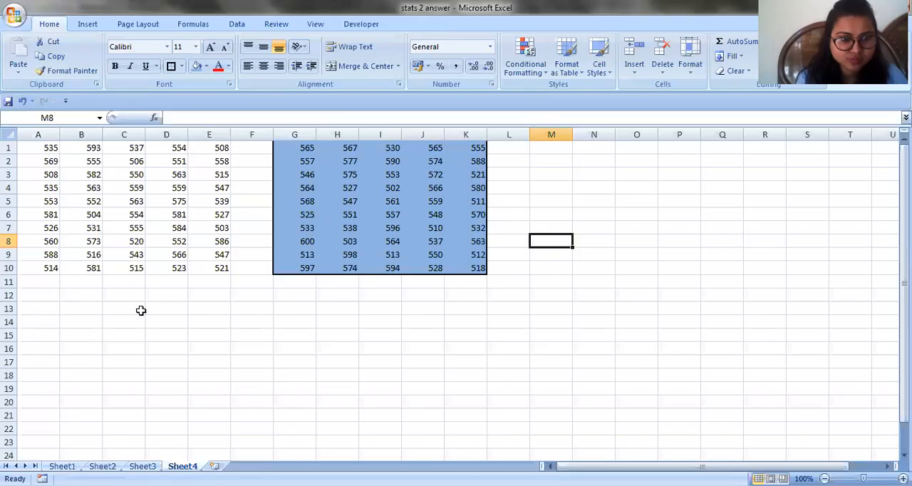
click(51, 310)
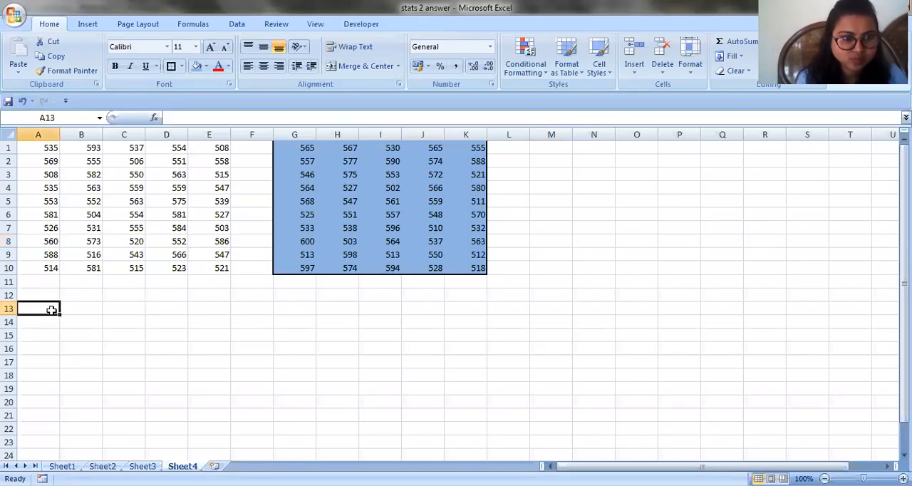
text(CLA)
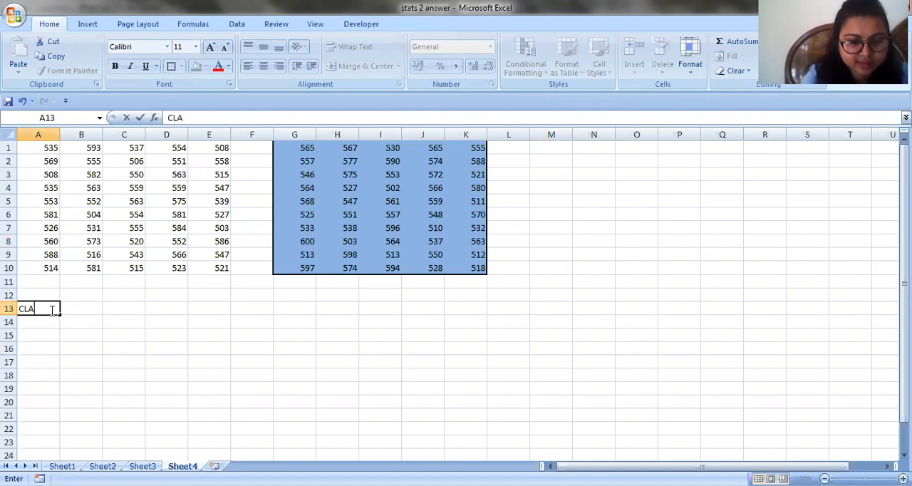
text(SS INTERVAL)
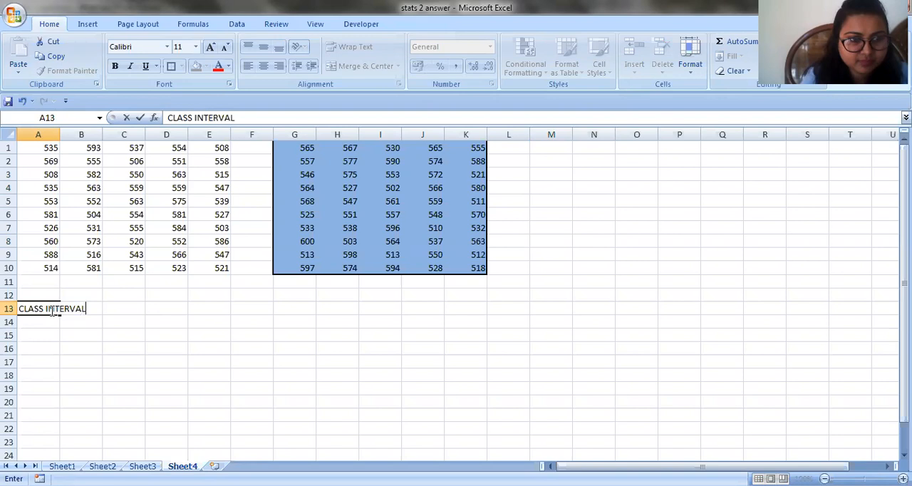
Enter the first two class intervals under the heading: 500 and 520 in A14:B14, 520 and 540 in A15:B15
click(33, 322)
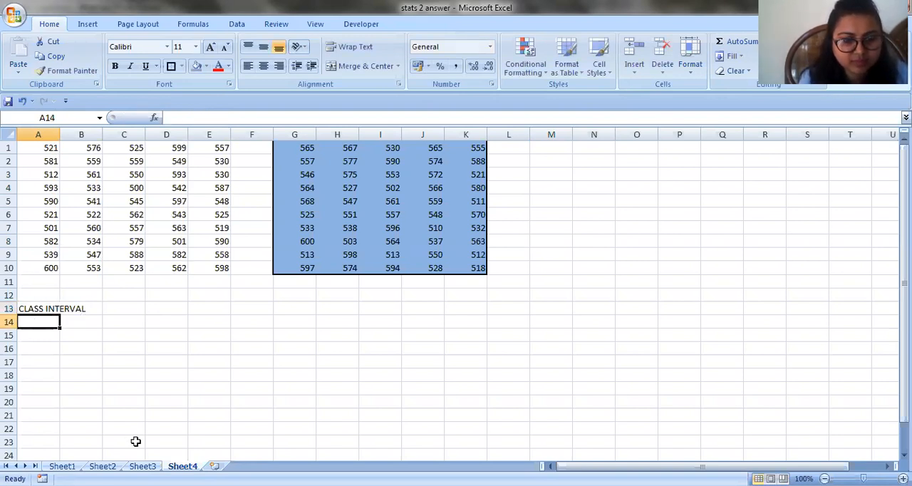
text(500)
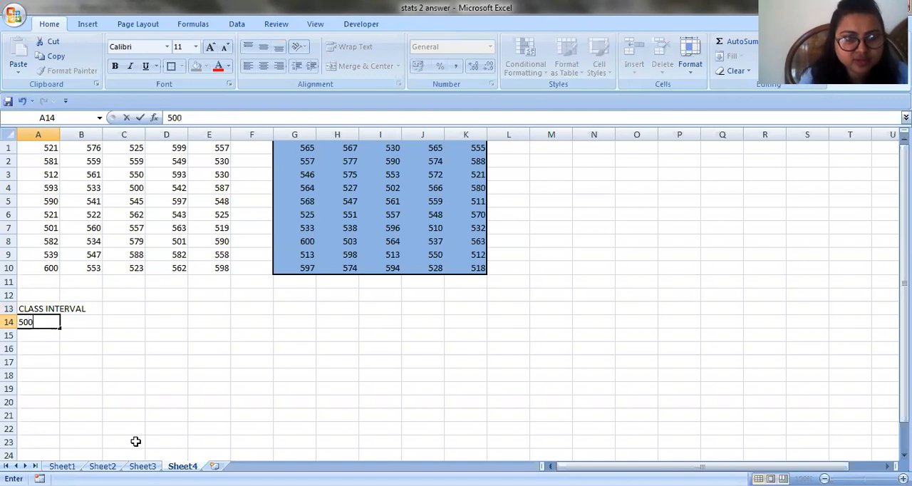
click(71, 318)
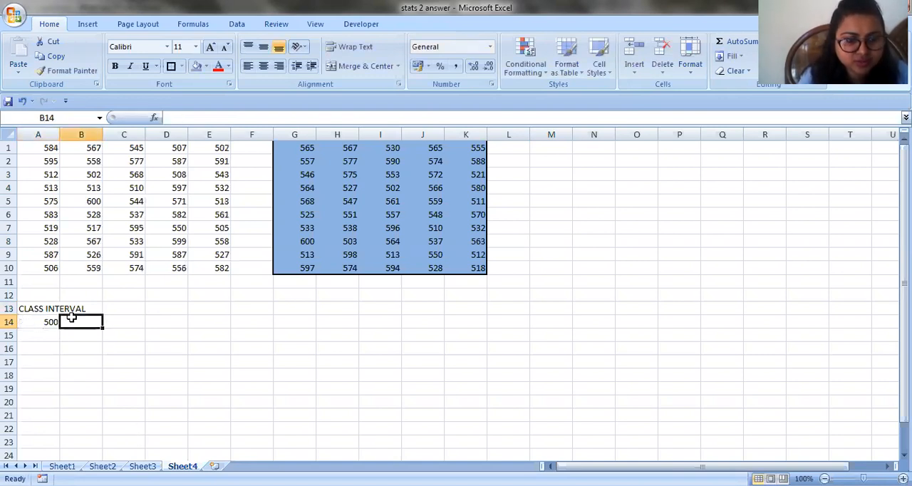
text(520)
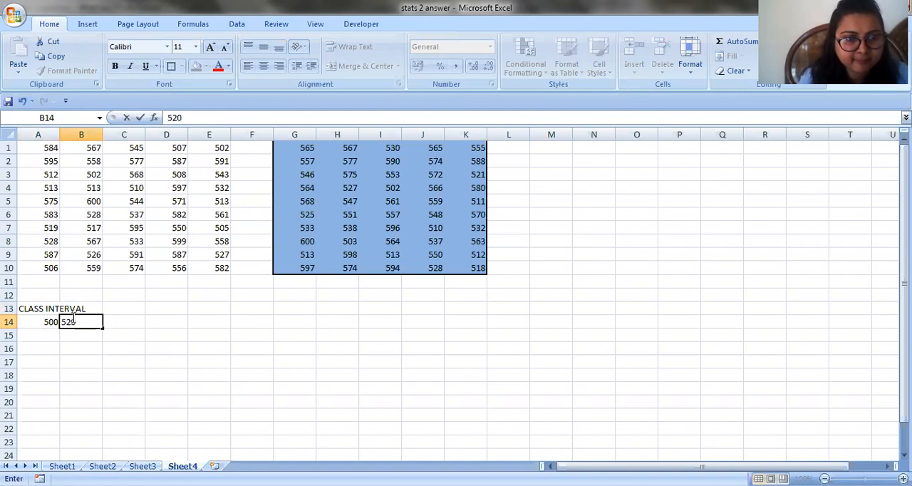
click(35, 333)
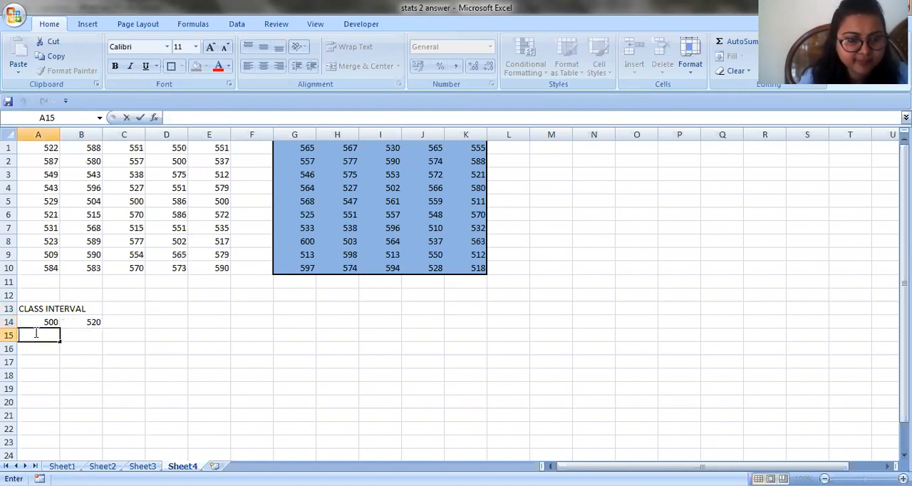
text(520)
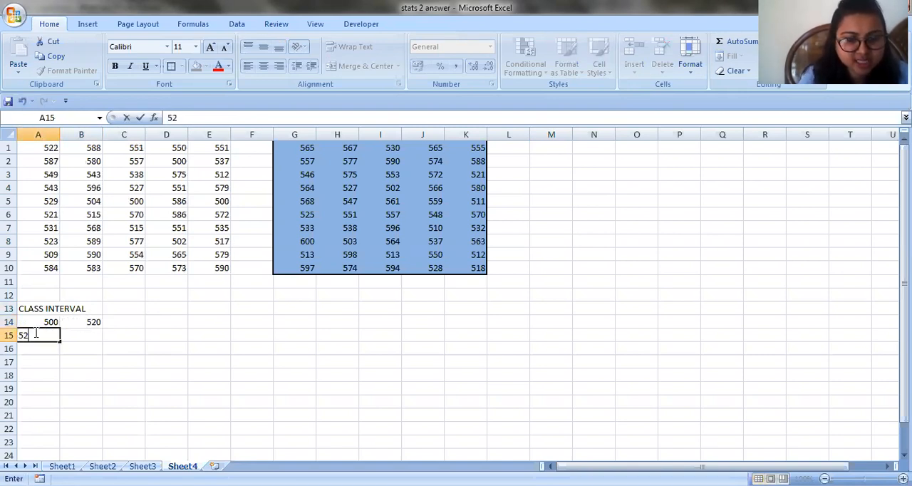
click(76, 331)
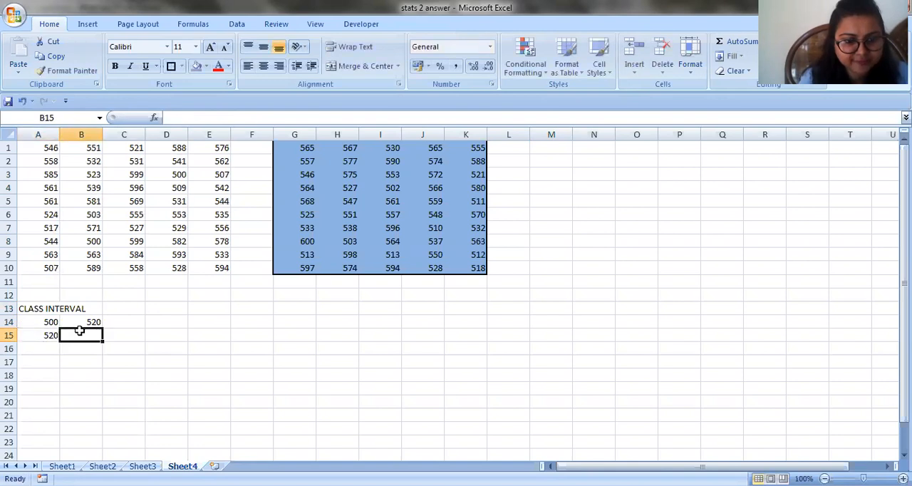
text(540)
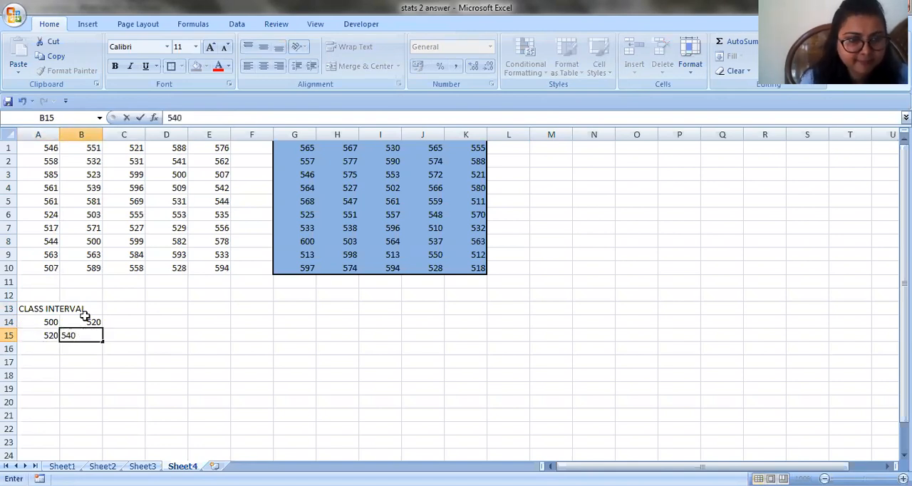
click(87, 355)
Extend both class limit series down through row 18, and merge and center the CLASS INTERVAL heading across A13:B13
drag(43, 322, 59, 387)
drag(90, 322, 101, 376)
click(131, 360)
drag(67, 310, 72, 309)
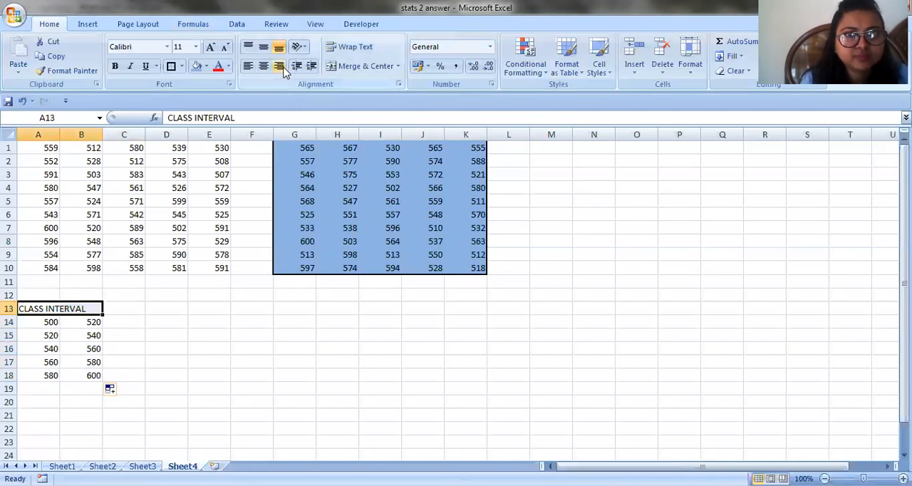
click(363, 67)
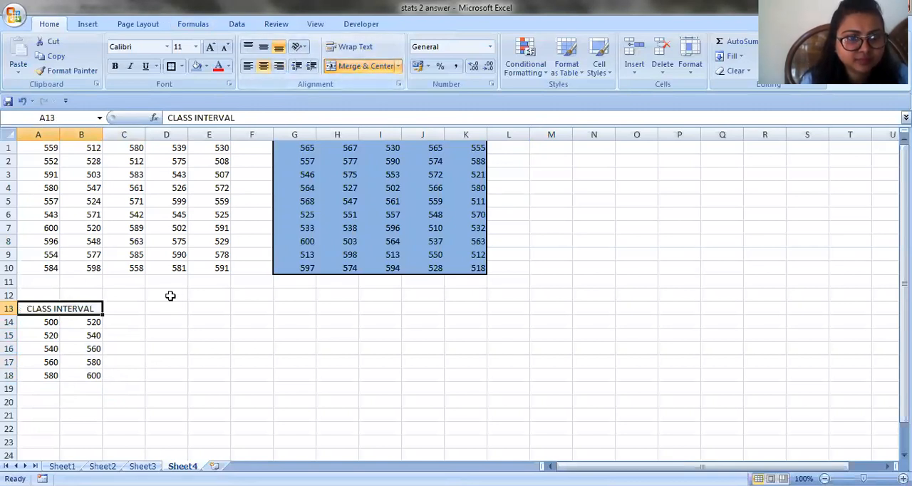
Enter the heading FREQUENCY in C13 and widen column C to fit it
click(119, 308)
text(F)
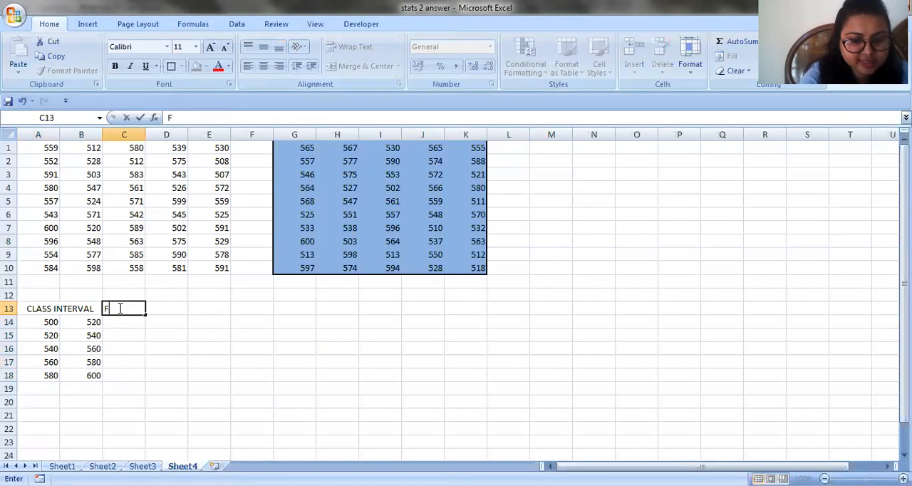
text(REQUENCY)
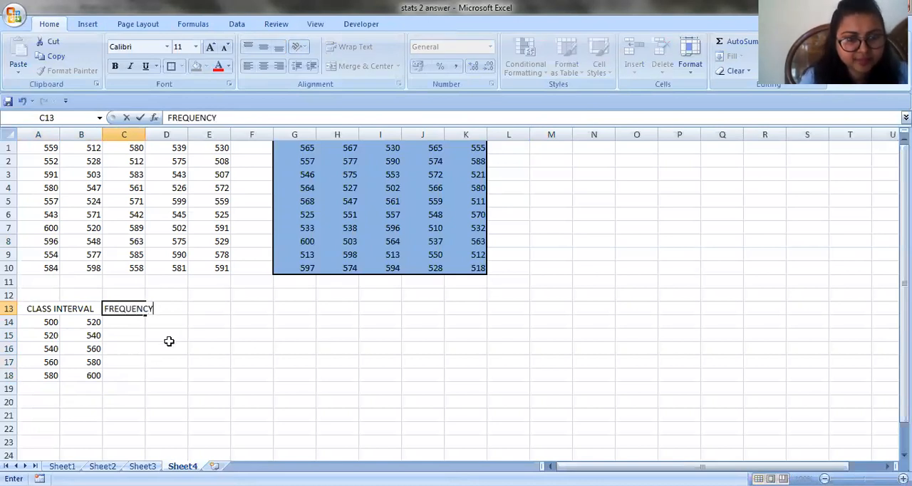
click(109, 372)
click(127, 308)
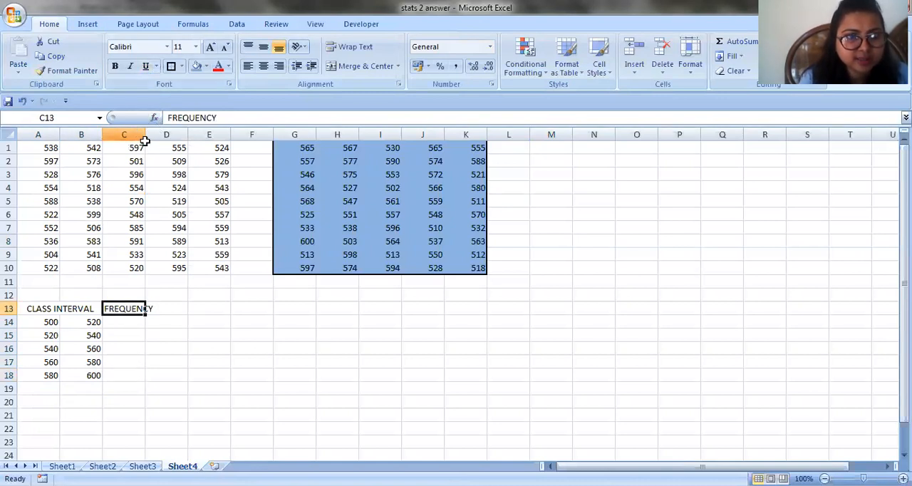
drag(145, 137, 160, 138)
Enter the headings x, fx and fx2 in D13, E13 and F13
click(190, 308)
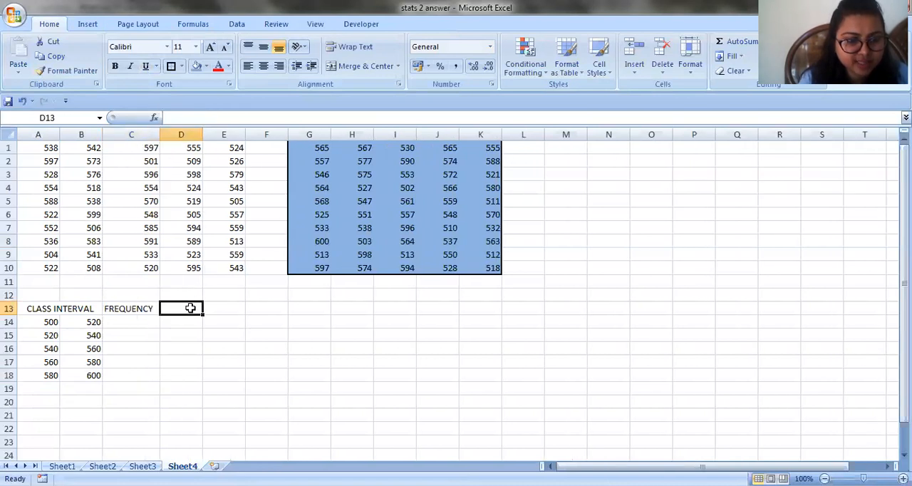
text(x)
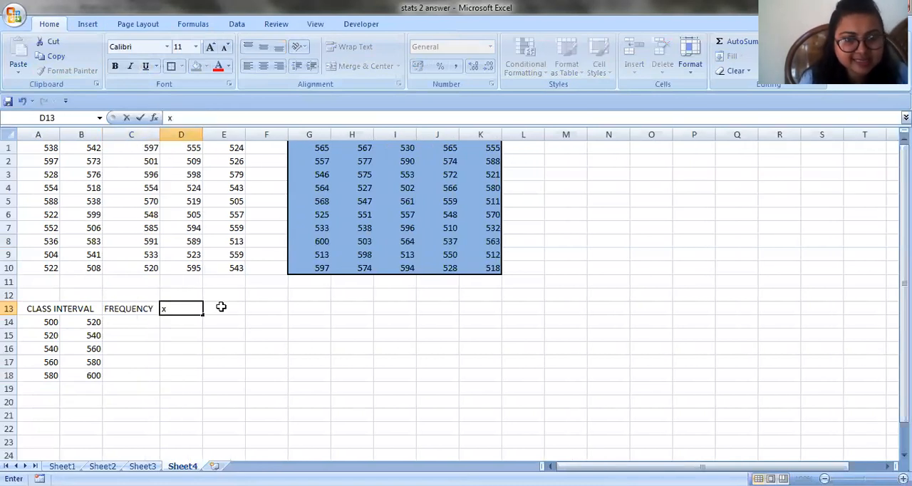
click(221, 305)
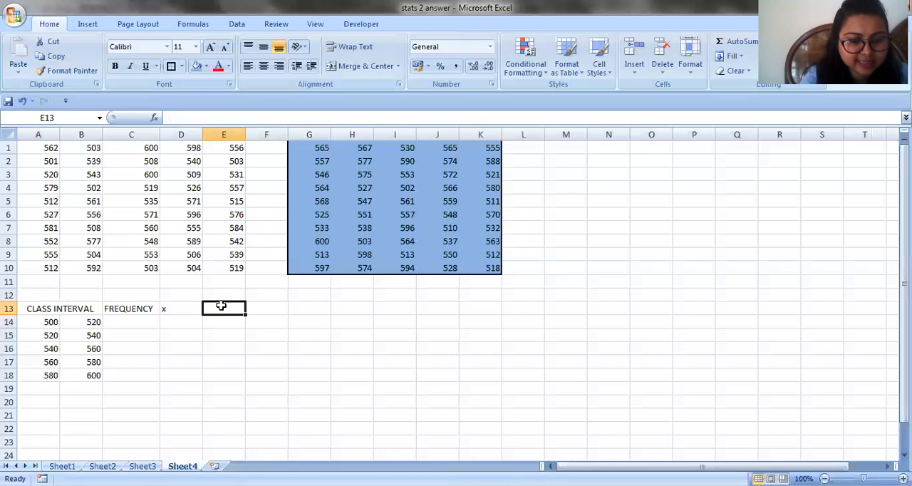
text(fx)
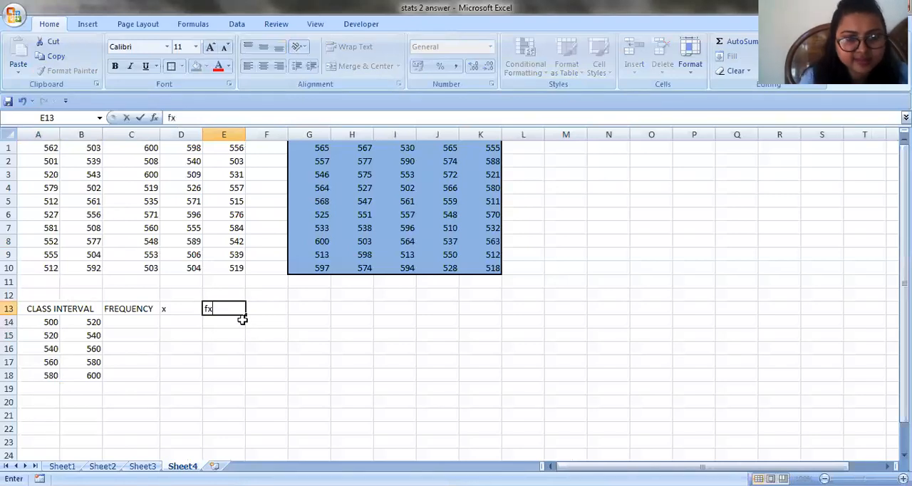
click(261, 298)
click(260, 308)
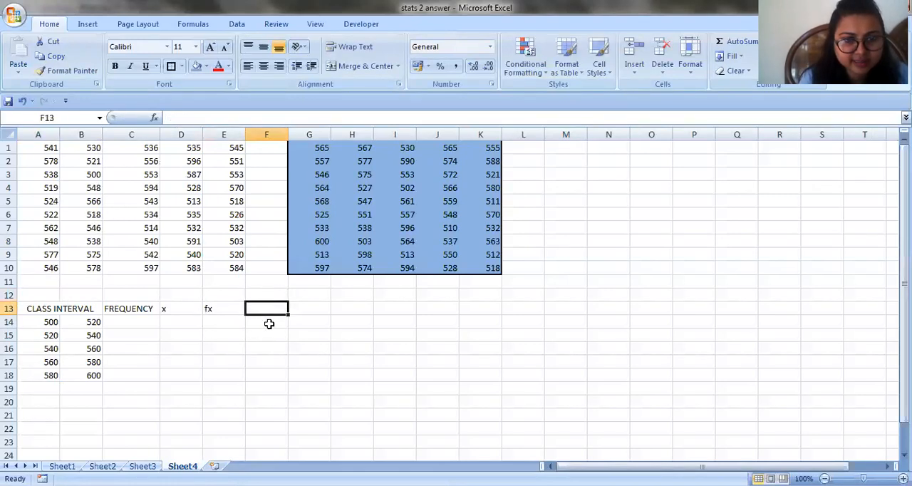
text(fx2)
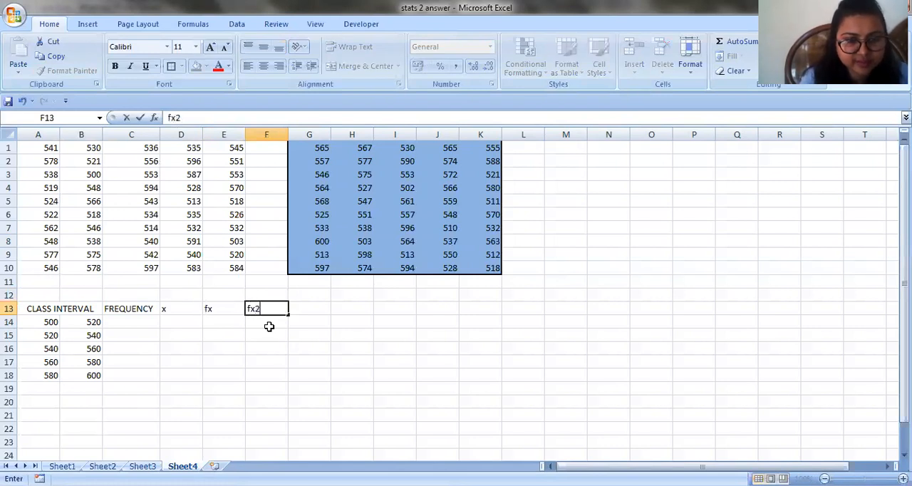
click(179, 358)
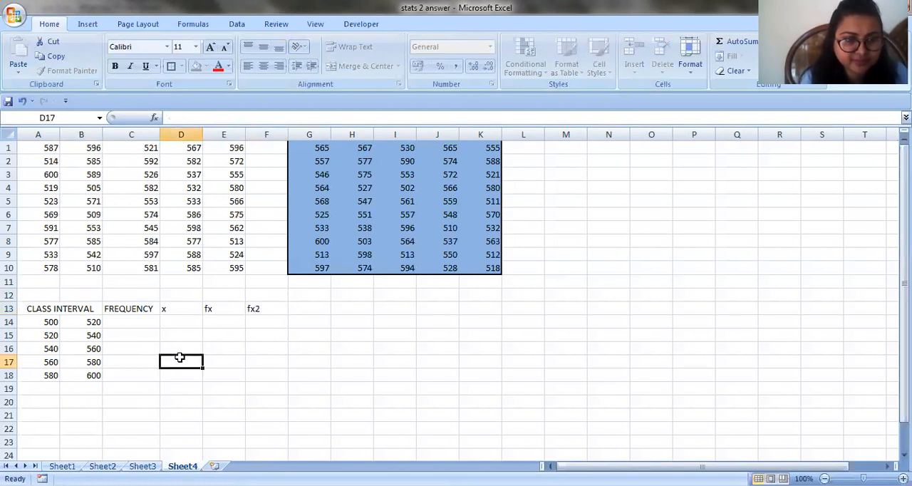
Apply all borders to the frequency table range A13:F20
click(116, 320)
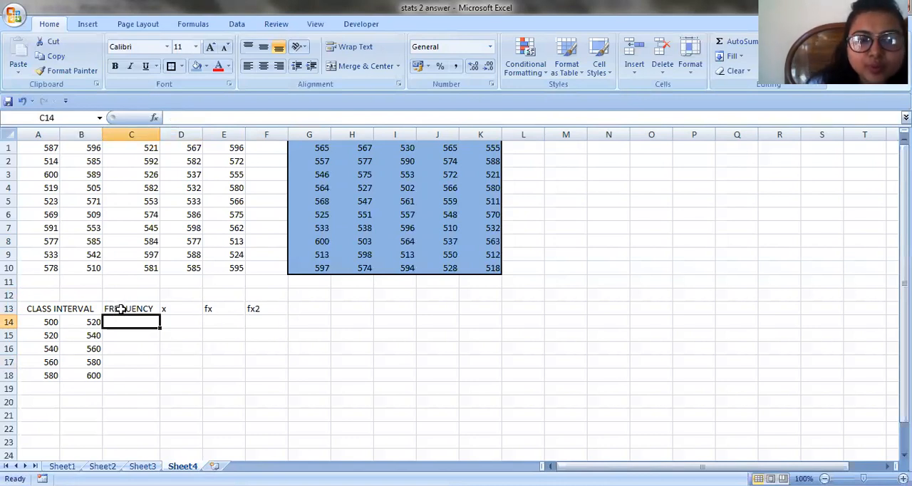
drag(41, 308, 279, 399)
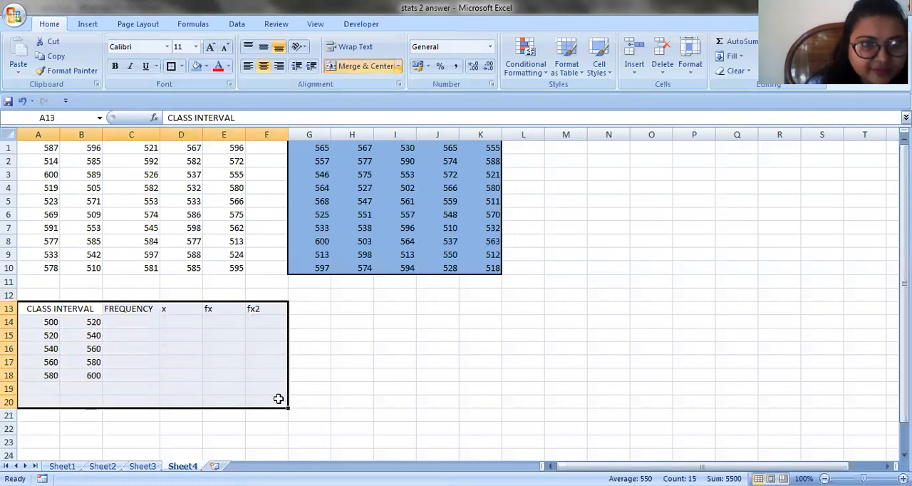
click(183, 67)
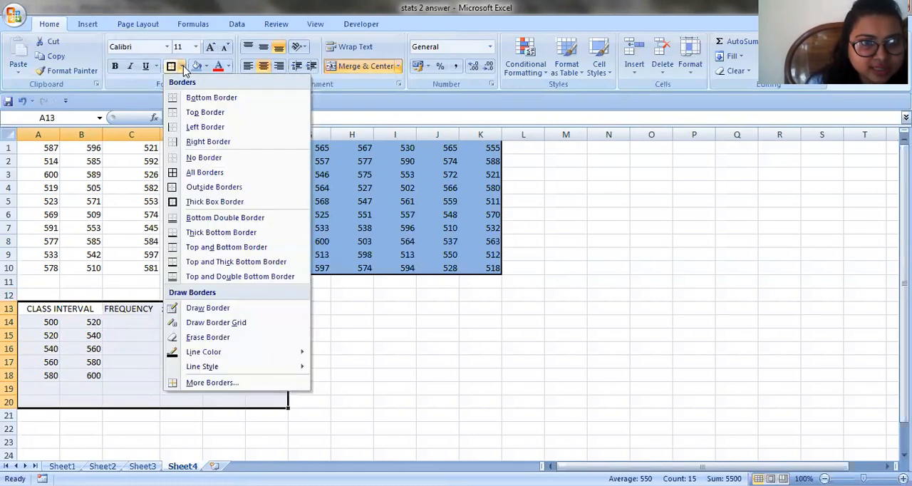
click(189, 177)
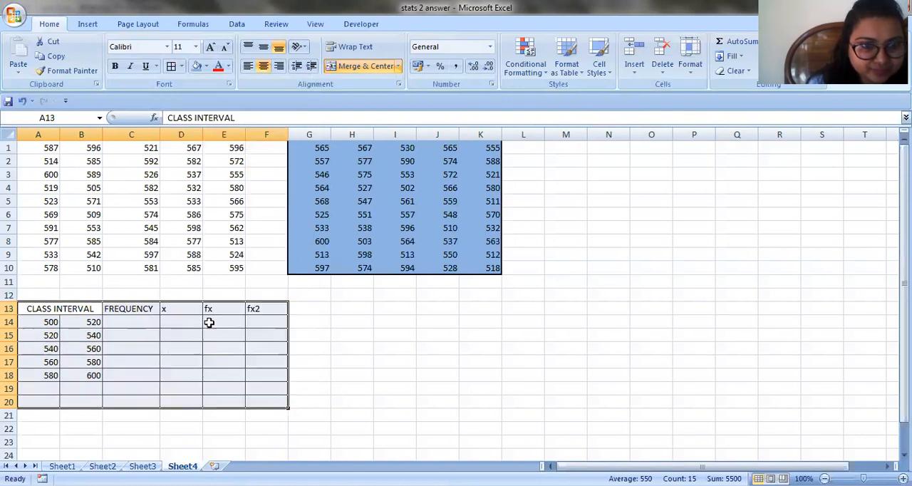
Enter the label total in B19, below the last class interval
click(79, 391)
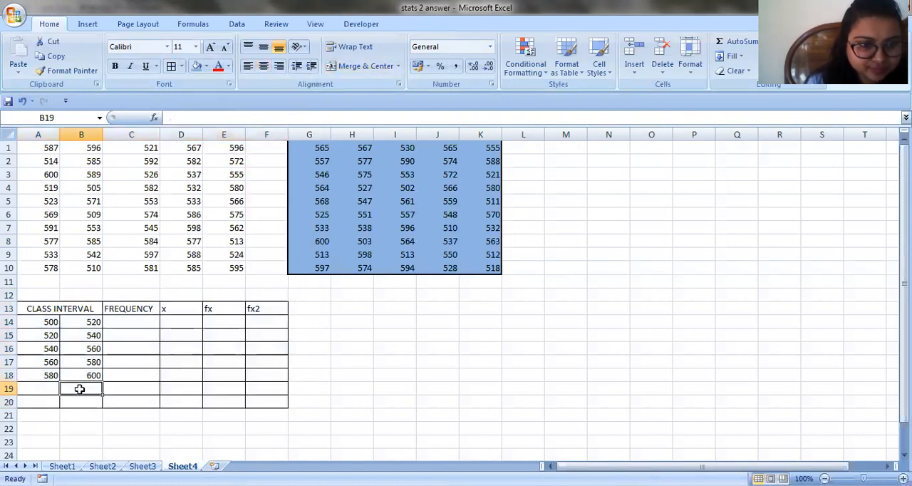
text(total)
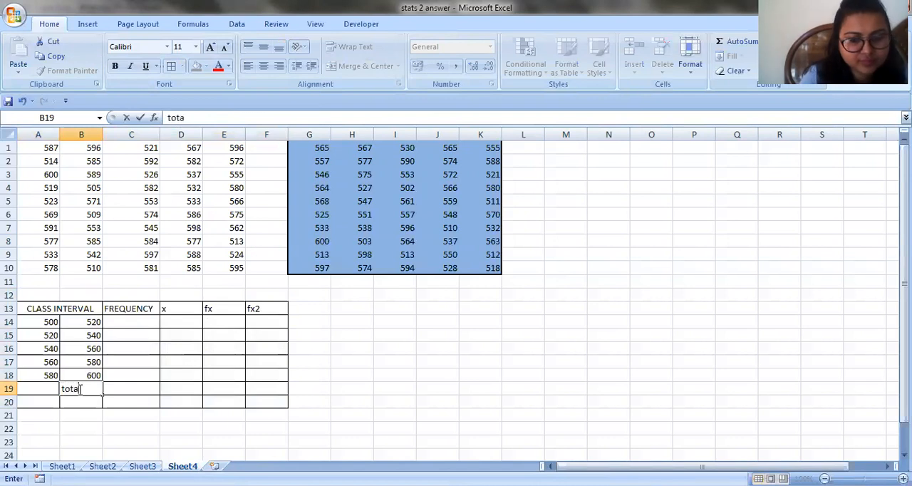
click(120, 440)
Fill the table's heading row A13:F13 with yellow
drag(30, 309, 254, 309)
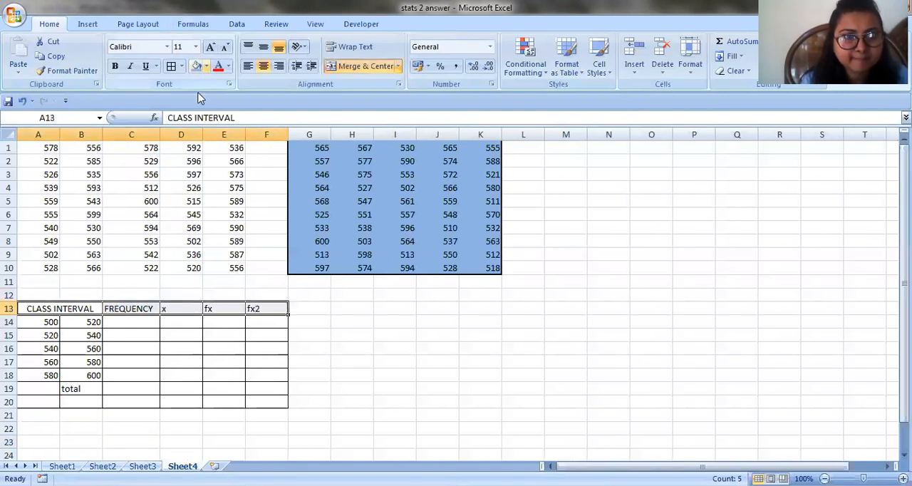
click(206, 67)
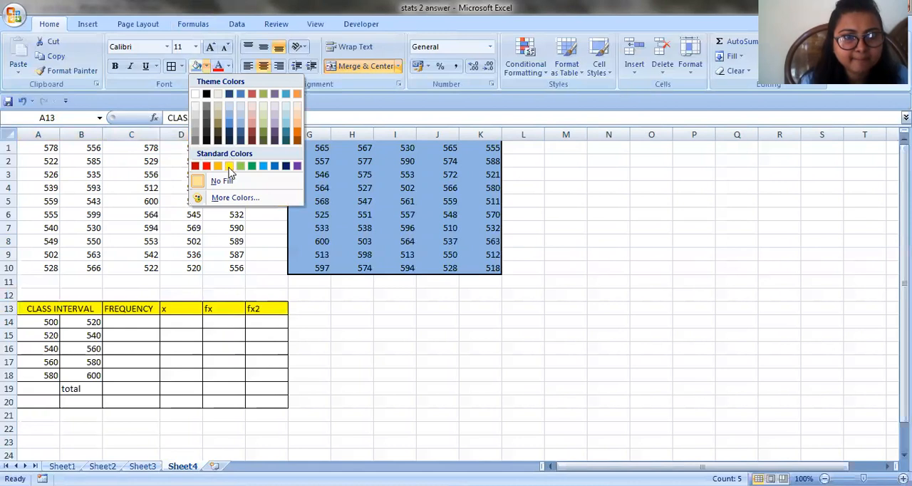
click(229, 167)
click(360, 385)
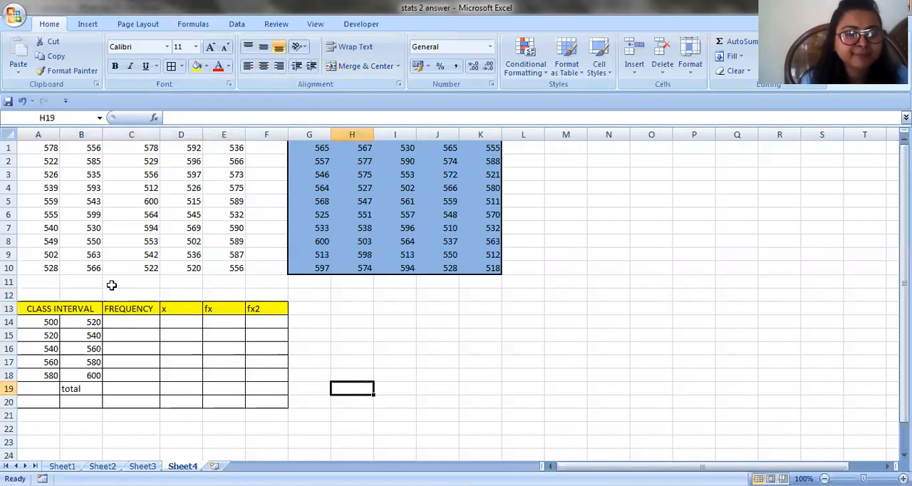
Select C14, and switch to the STATS 2 WORKINGS document in Word to read the FREQUENCY function's description and syntax
click(121, 322)
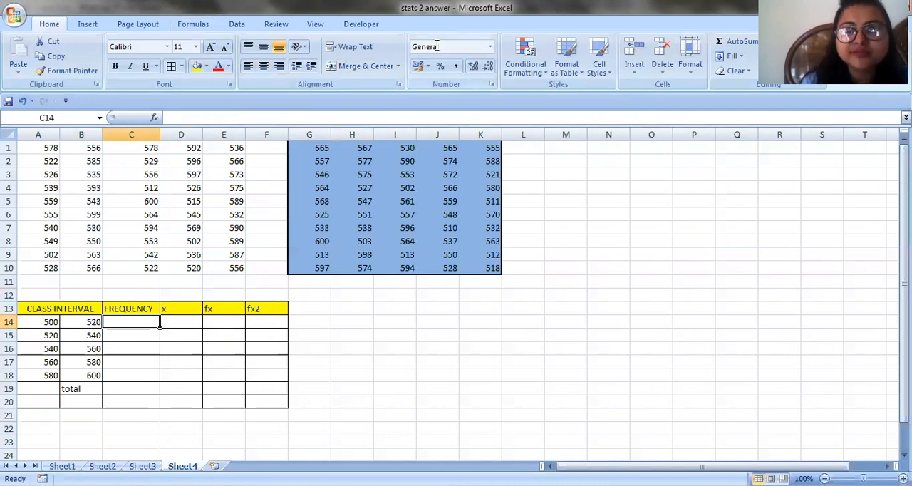
key(alt+Tab)
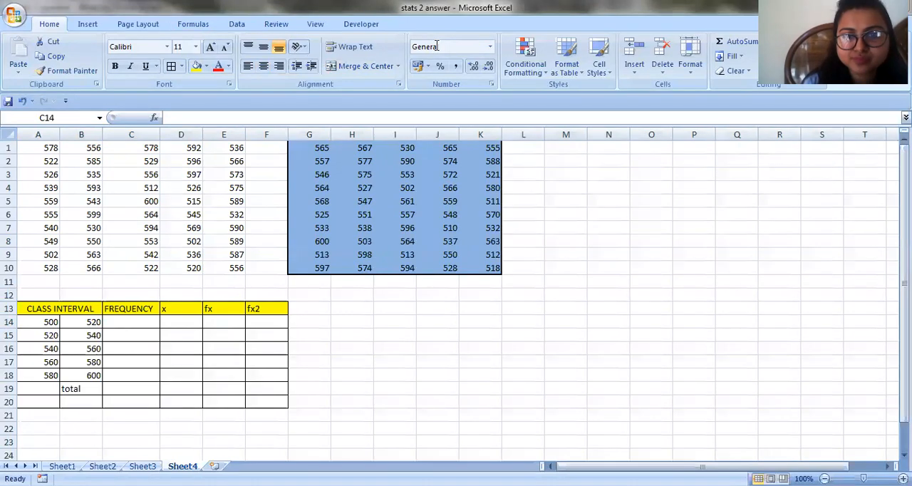
key(alt+Tab)
drag(906, 199, 906, 265)
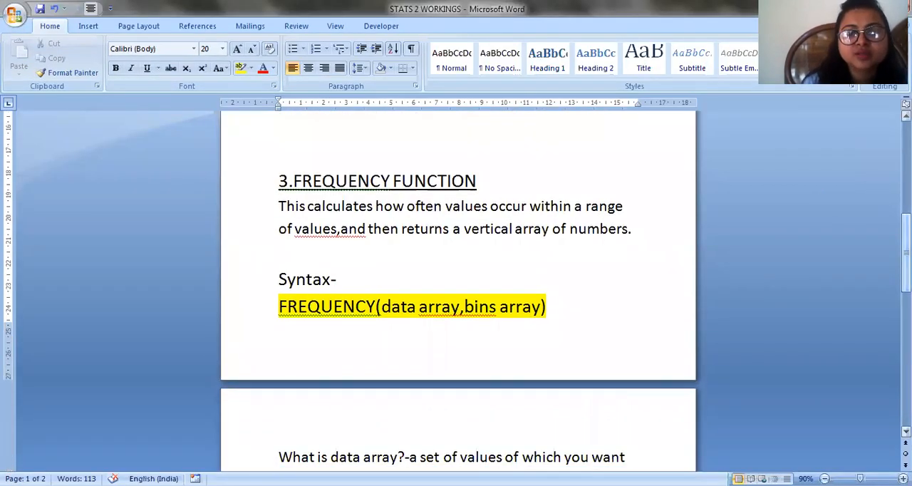
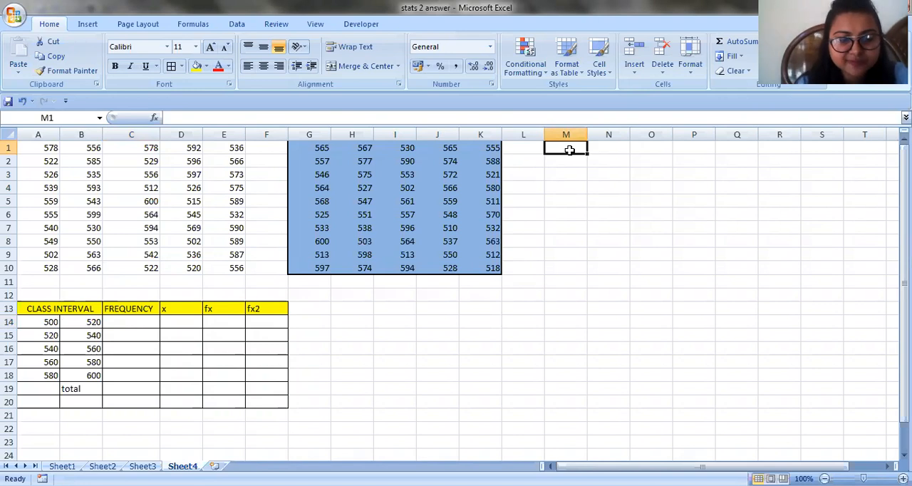
Enter 519 in M1 and 539 in M2, and extend the series down to M5
text(519)
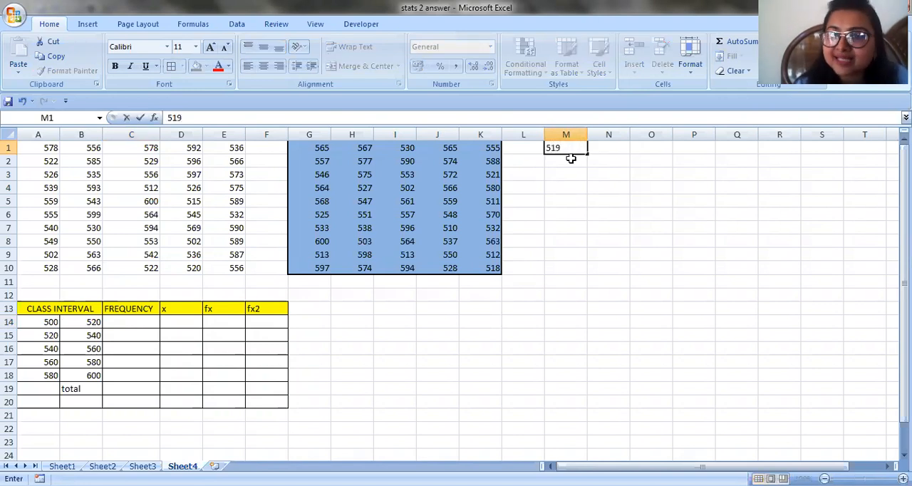
click(570, 159)
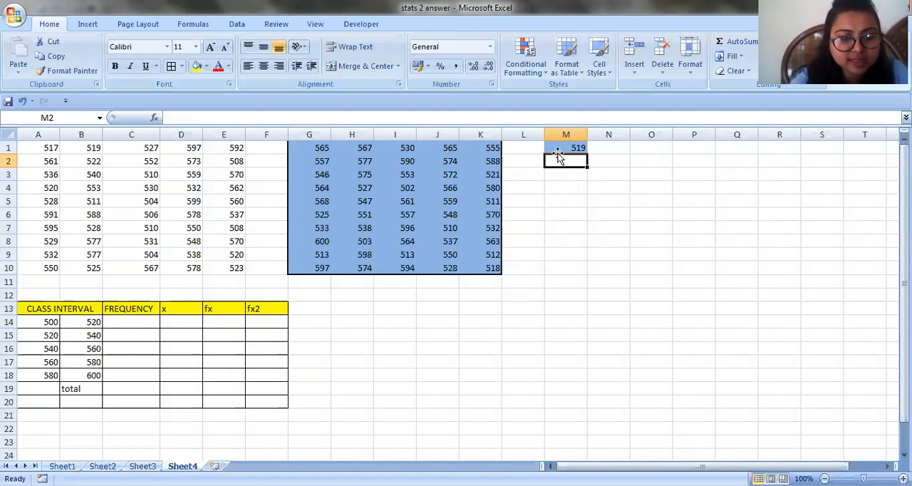
text(539)
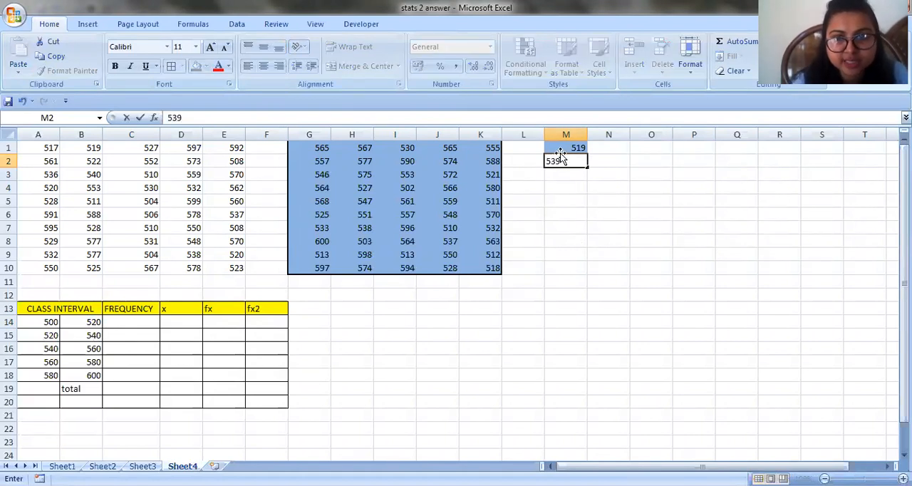
key(Return)
click(583, 164)
click(575, 147)
drag(576, 147, 590, 208)
Change the last upper class limit in M5 to 600
double_click(583, 200)
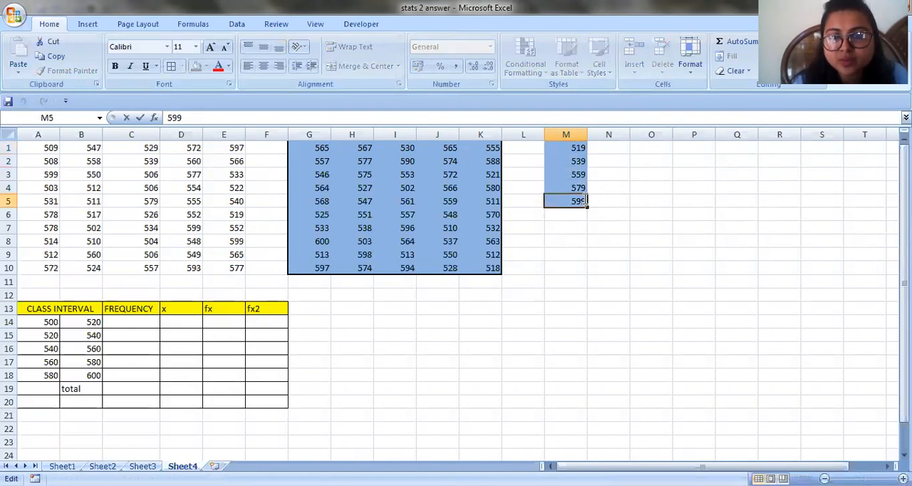
key(BackSpace)
key(BackSpace)
key(BackSpace)
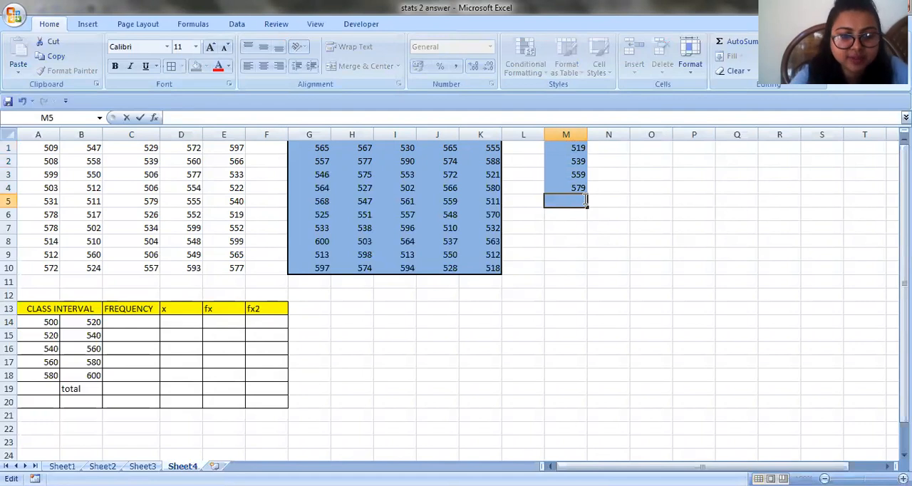
text(6000)
key(BackSpace)
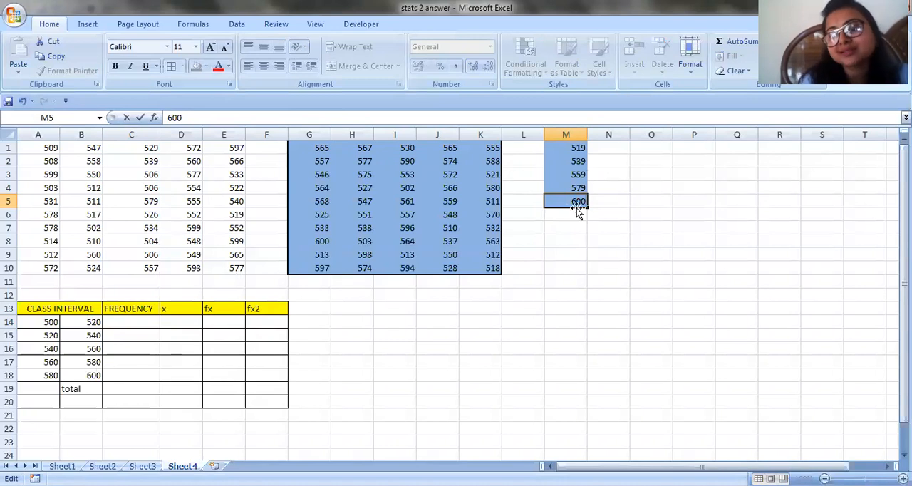
click(575, 253)
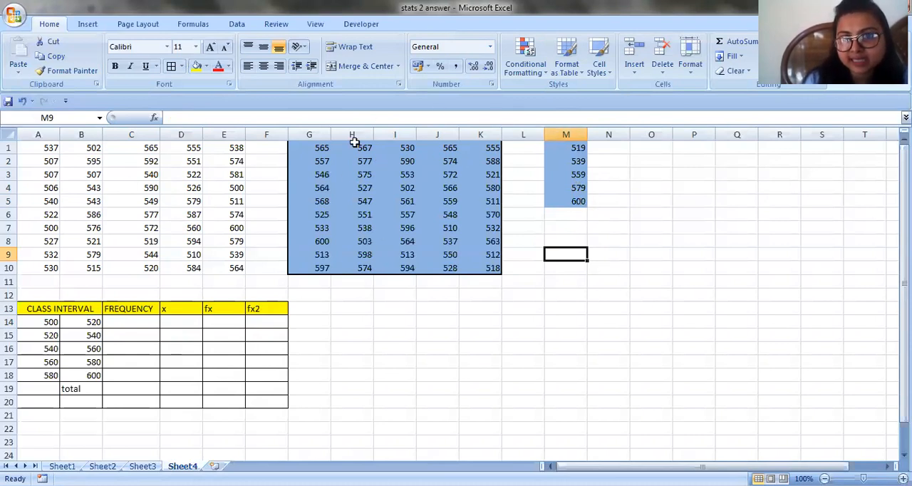
Fill the upper class limits in M1:M5 with green and put a box border around them
drag(558, 150, 574, 198)
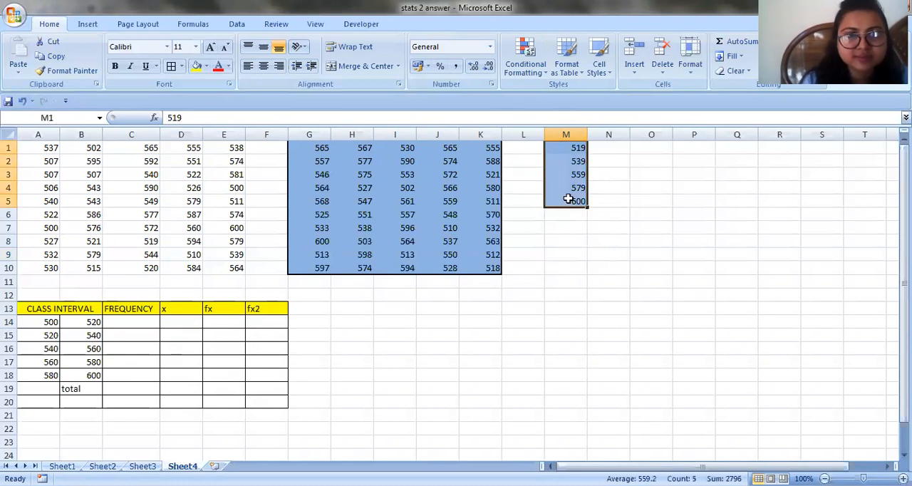
click(207, 66)
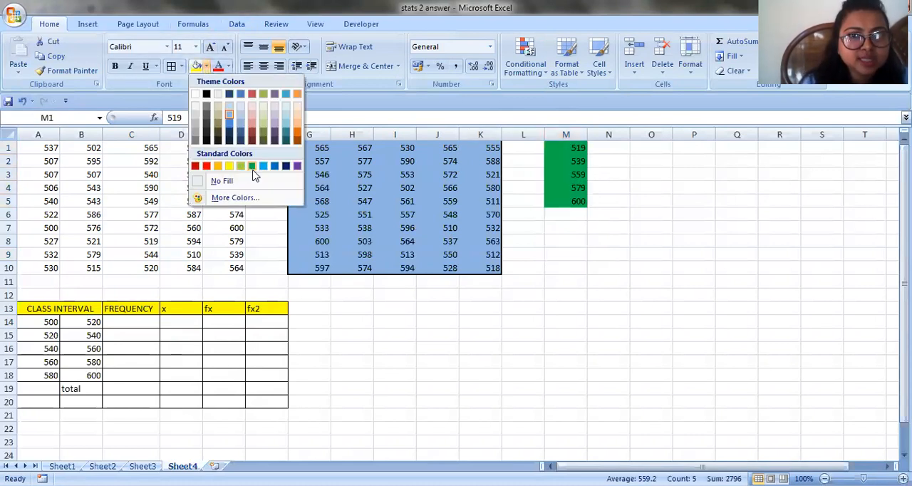
click(253, 166)
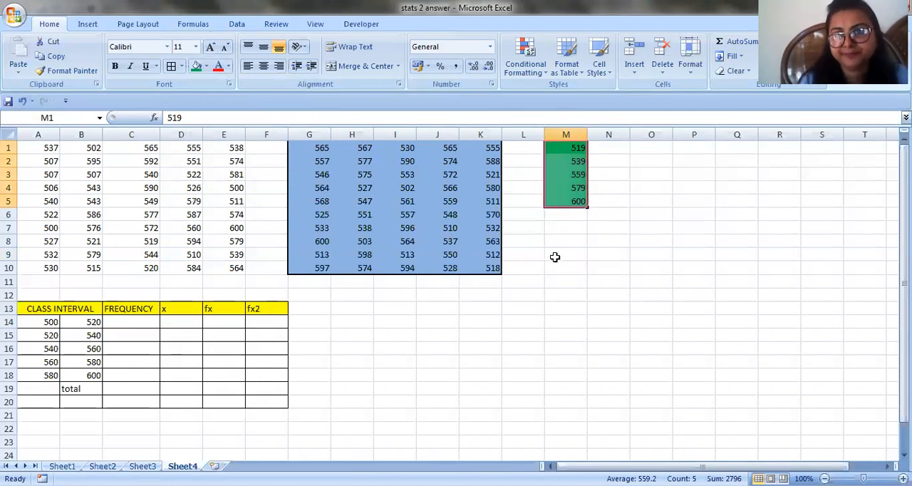
click(561, 256)
drag(578, 149, 582, 202)
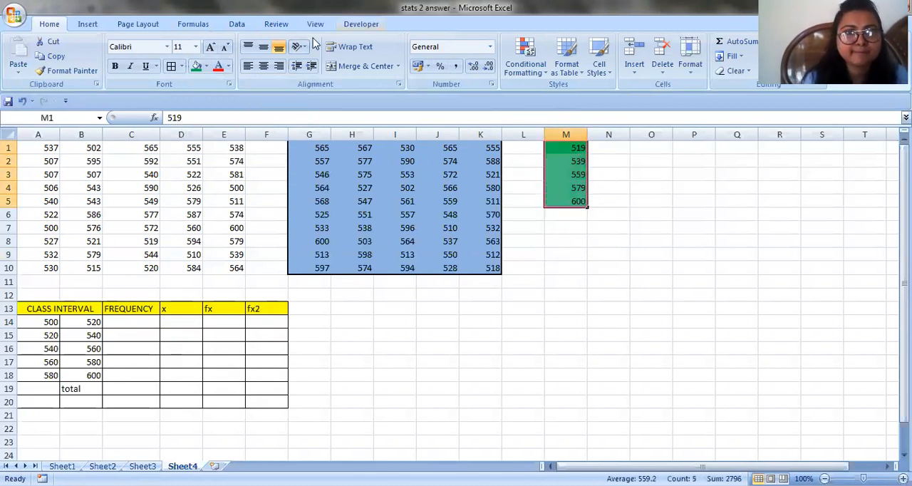
click(181, 67)
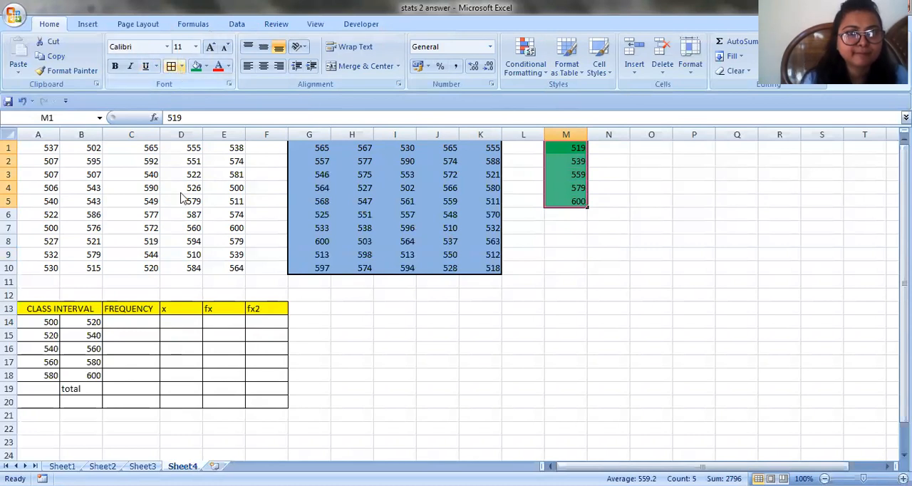
click(470, 333)
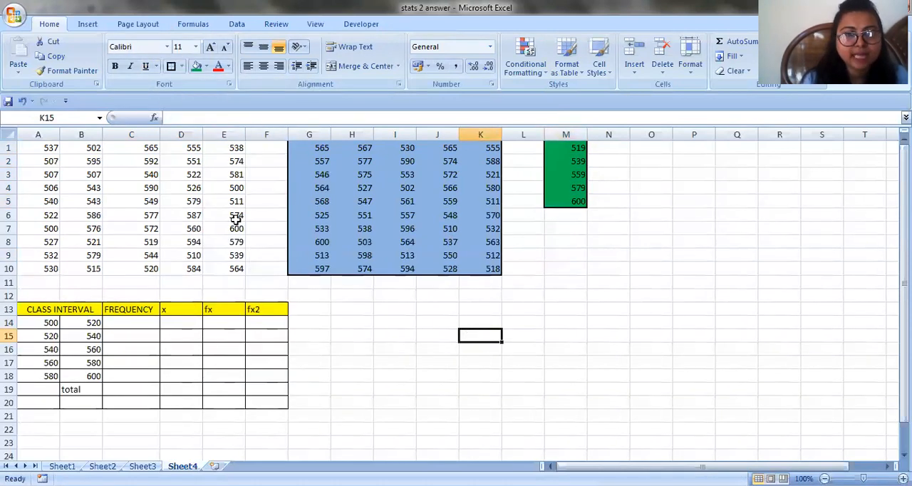
Enter =FREQUENCY(G1:K10,M1:M5) as an array formula across C14:C18 to count the values in each class
click(121, 323)
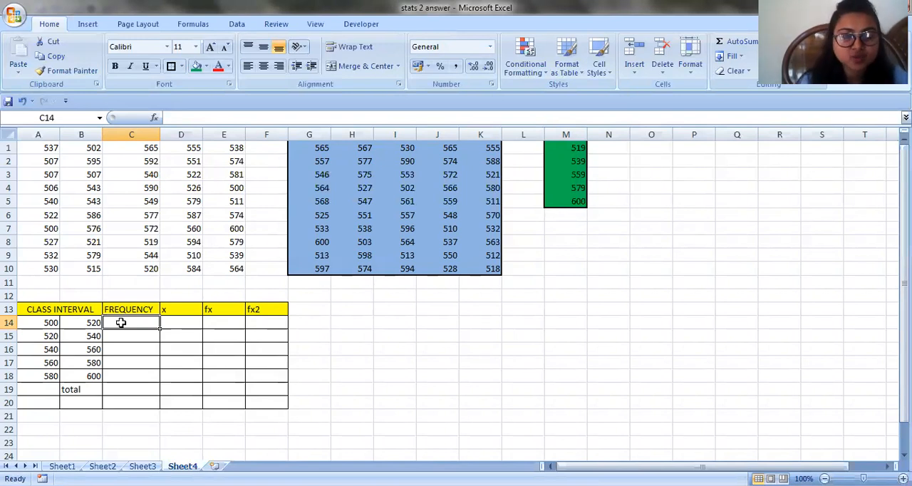
drag(121, 323, 132, 376)
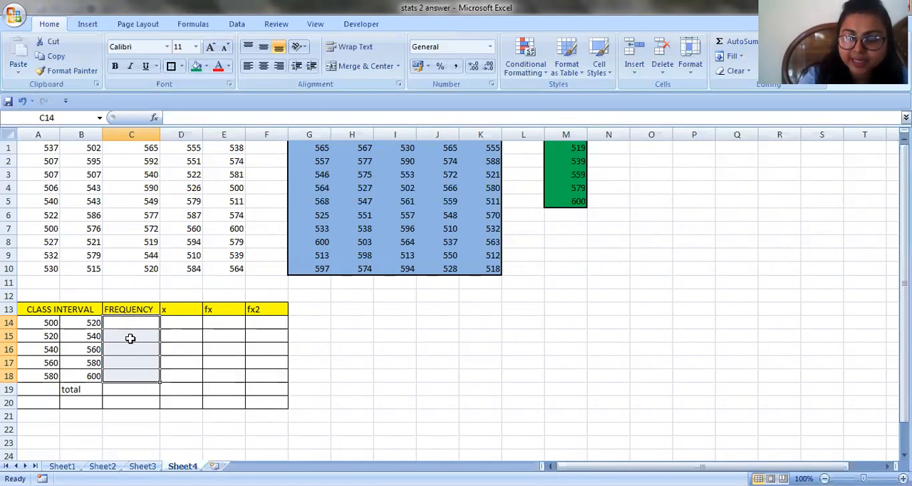
text(=)
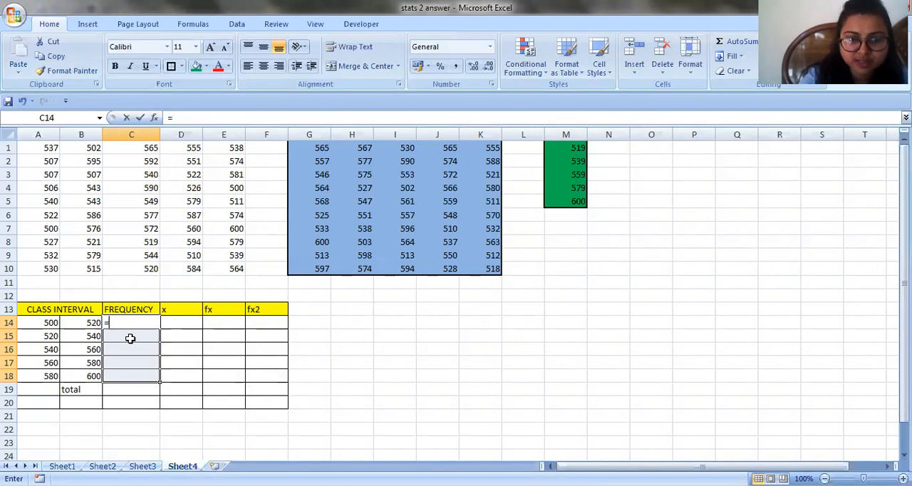
text(f)
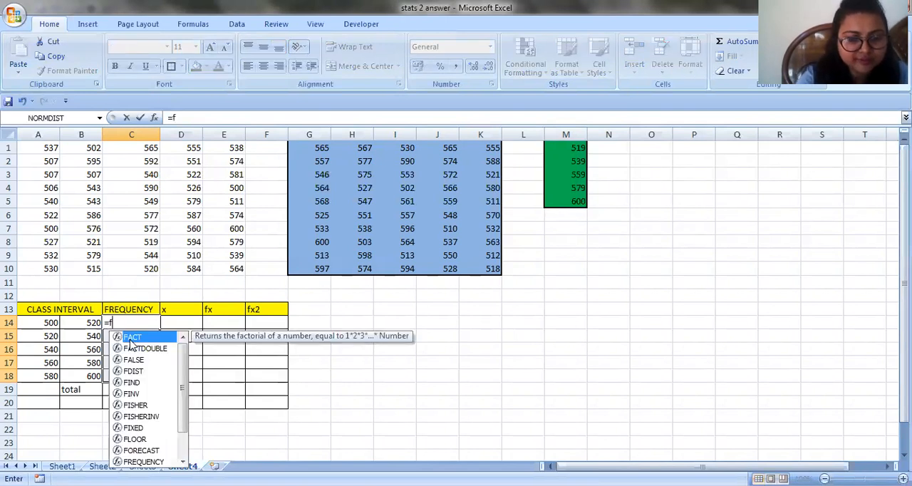
text(requency()
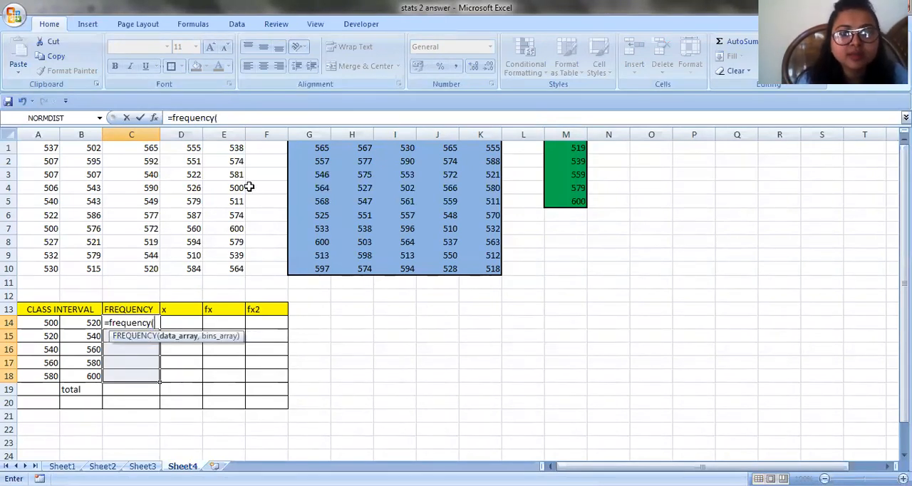
click(303, 148)
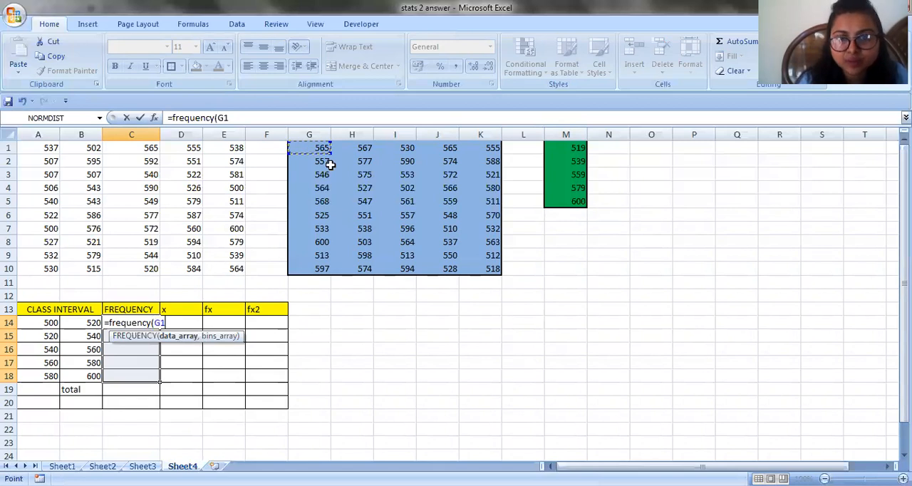
shift+click(493, 267)
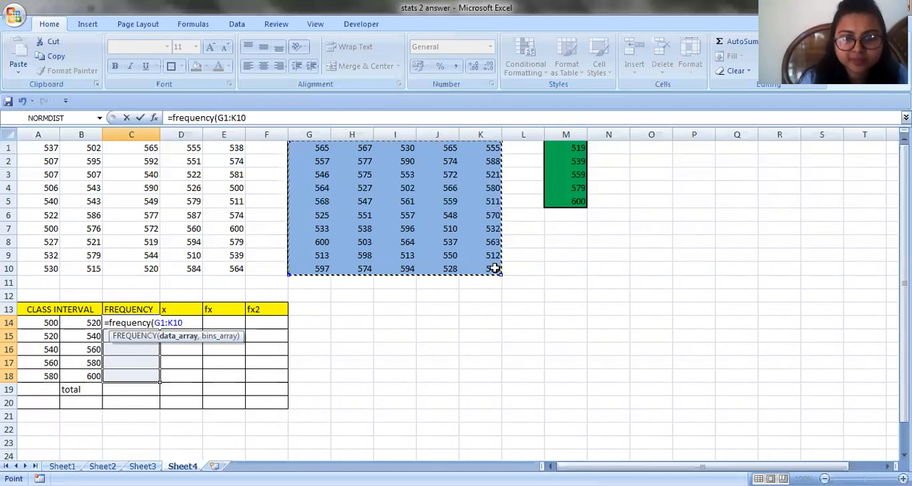
key(comma)
click(575, 148)
shift+click(566, 165)
shift+click(566, 201)
text())
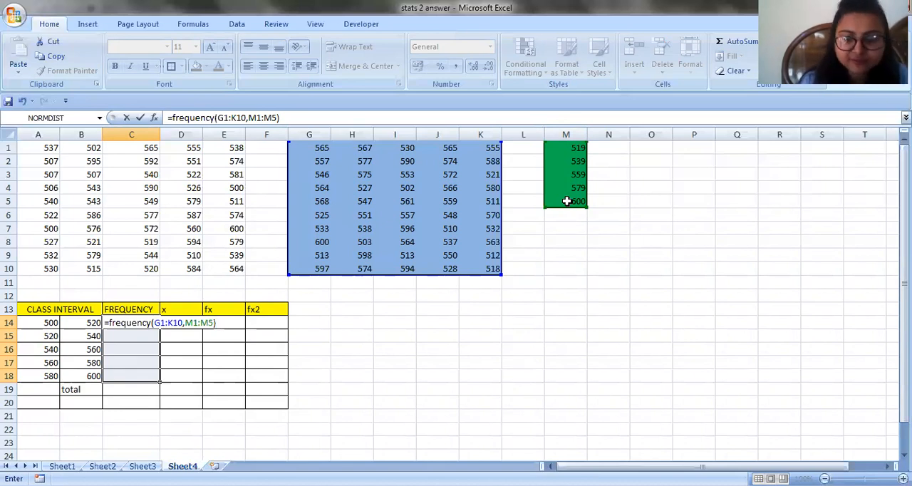
key(ctrl+shift+Return)
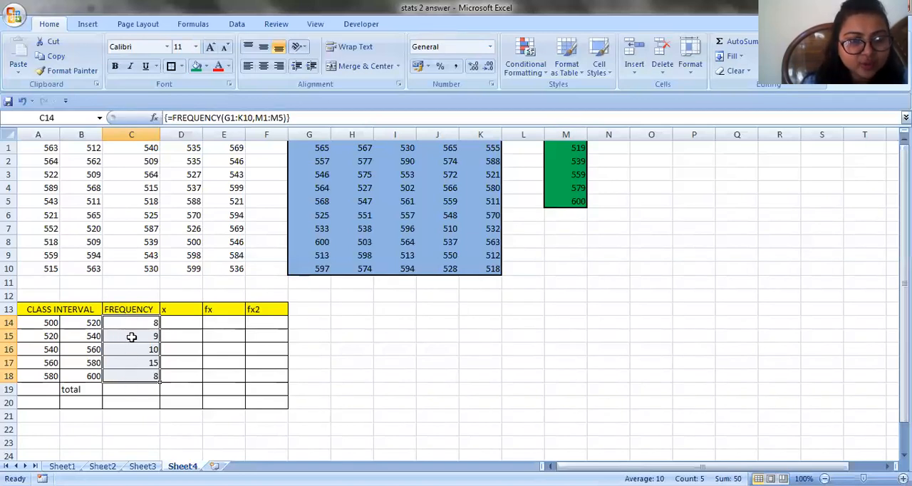
Total the class frequencies in C19 with =SUM(C14:C18)
click(133, 395)
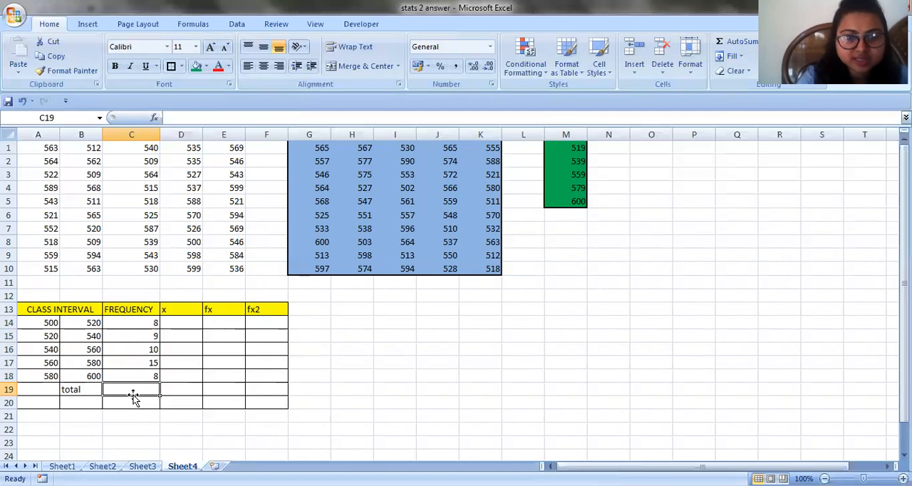
text(=)
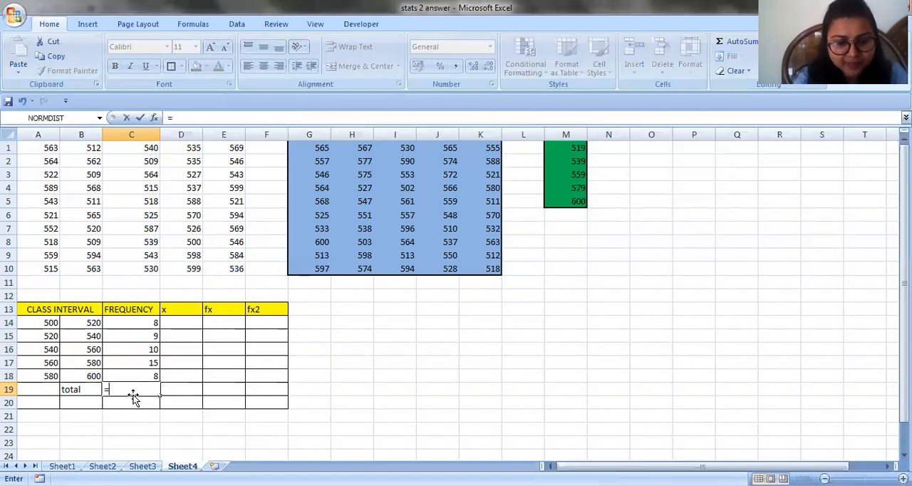
text(SU)
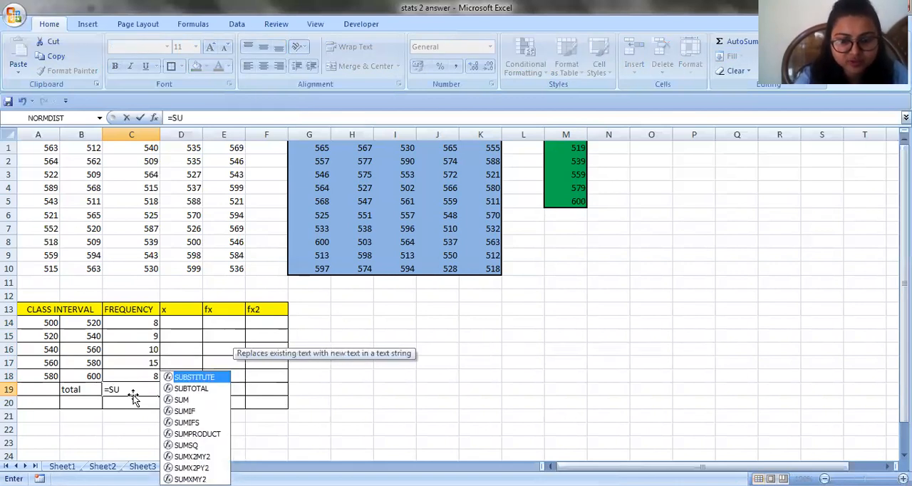
text(M()
click(135, 322)
drag(136, 333, 136, 376)
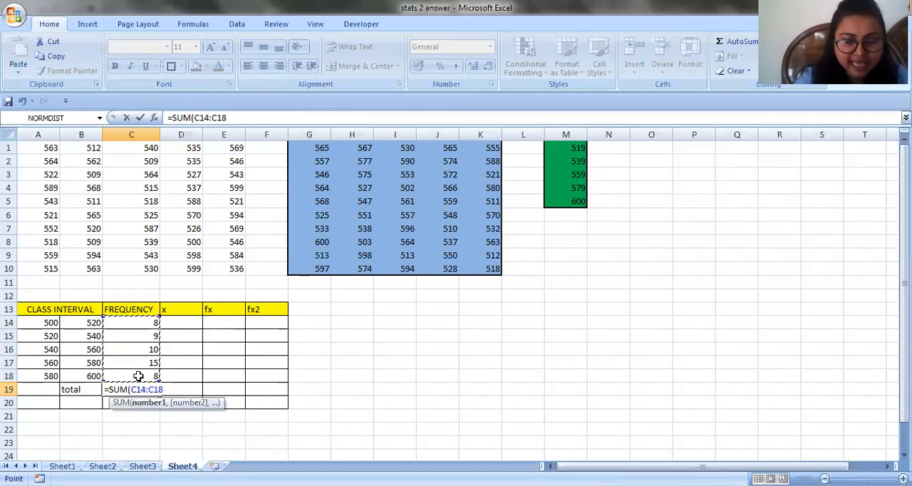
text())
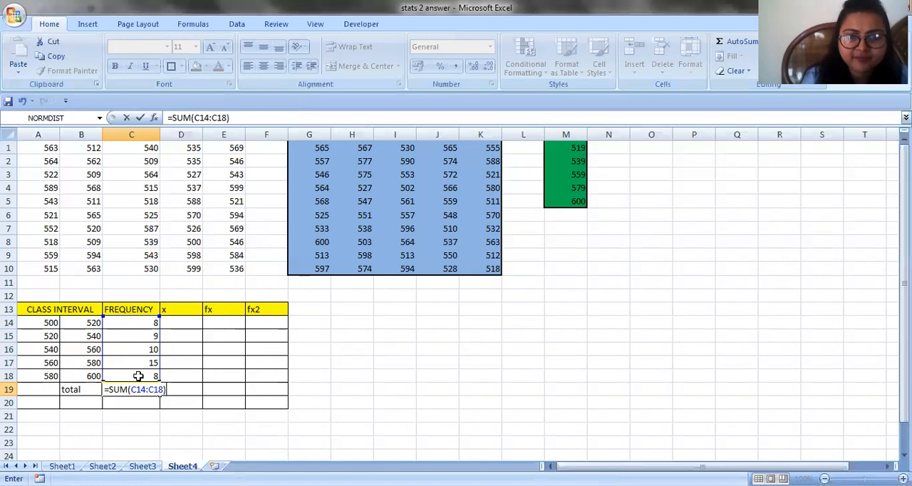
key(Return)
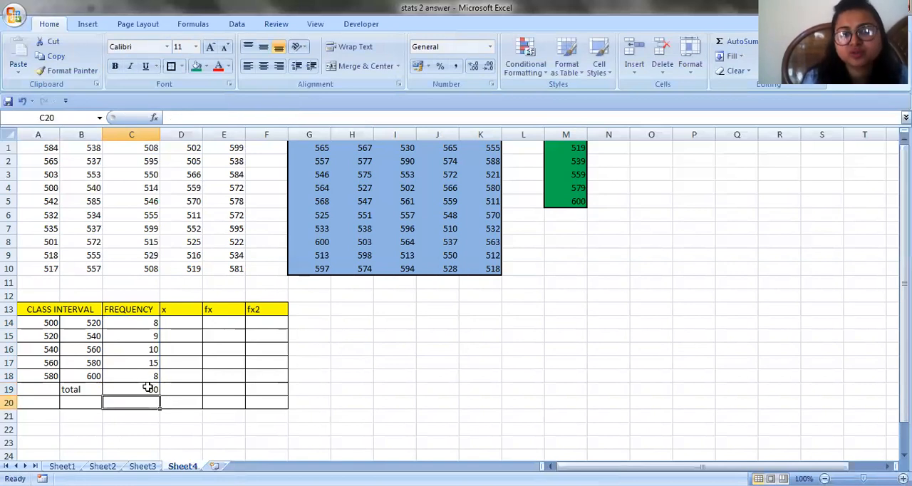
click(147, 387)
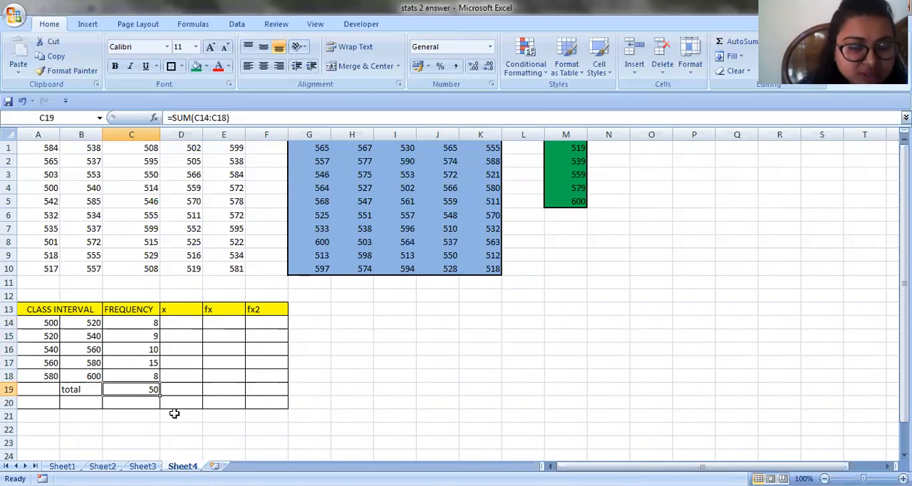
Select D14, switch to the STATS 2 WORKINGS document in Word to read how x is calculated, and return to the Excel workbook
click(186, 323)
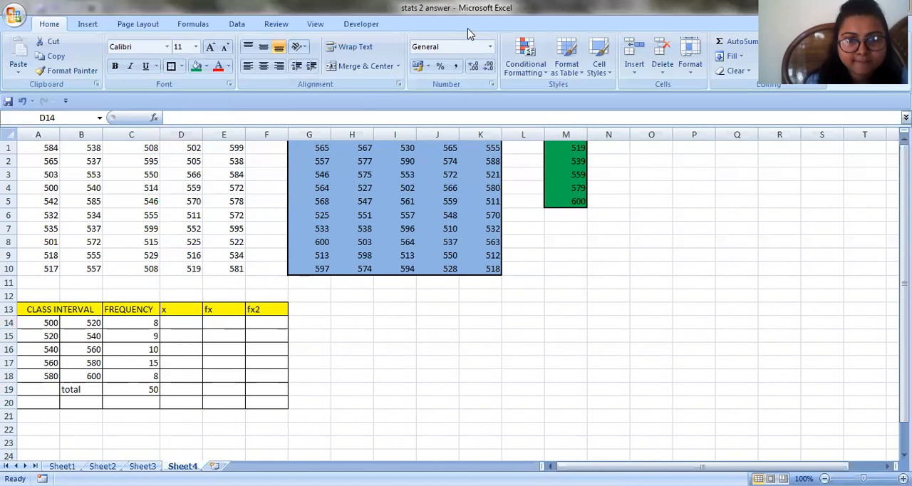
key(alt+Tab)
drag(905, 287, 905, 347)
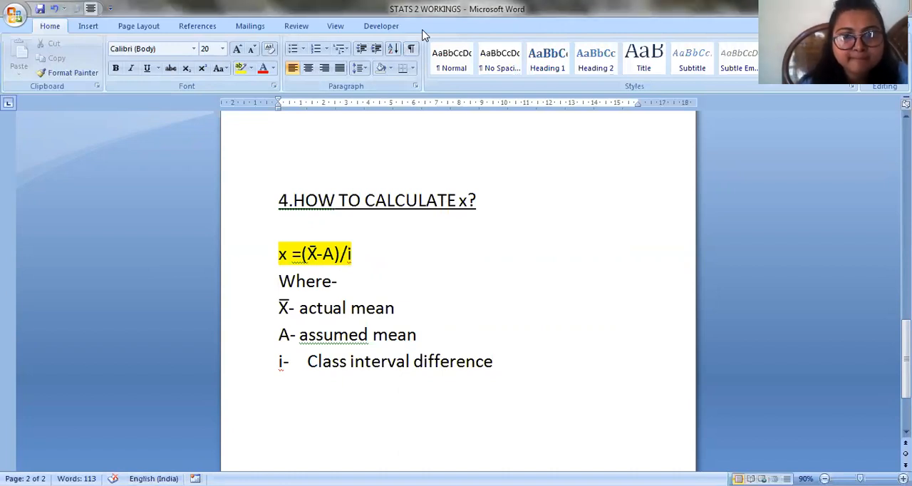
key(alt+Tab)
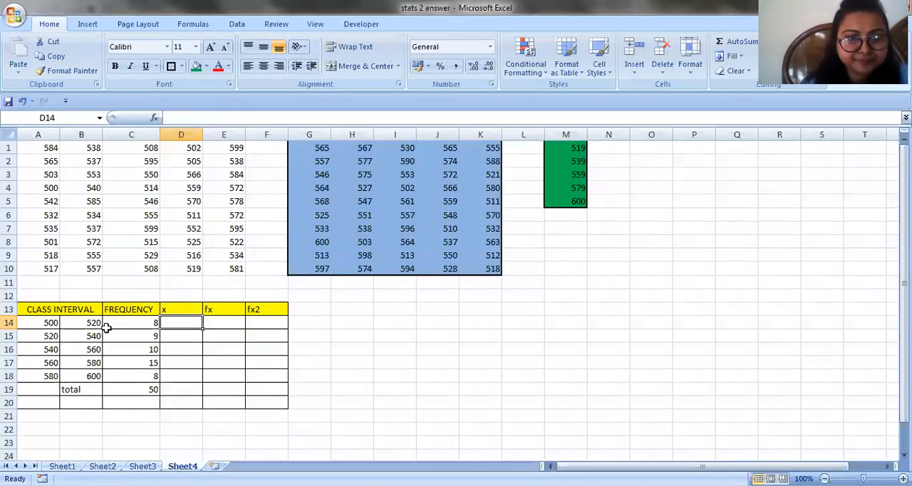
double_click(164, 323)
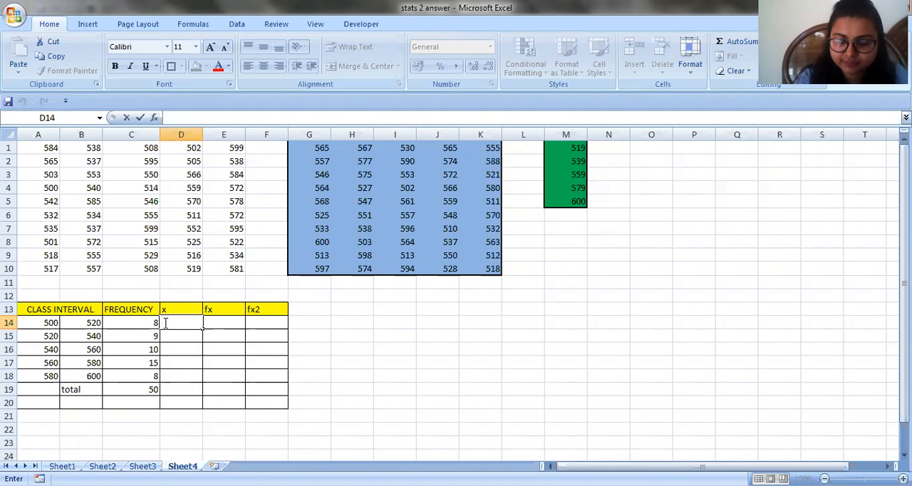
text(=)
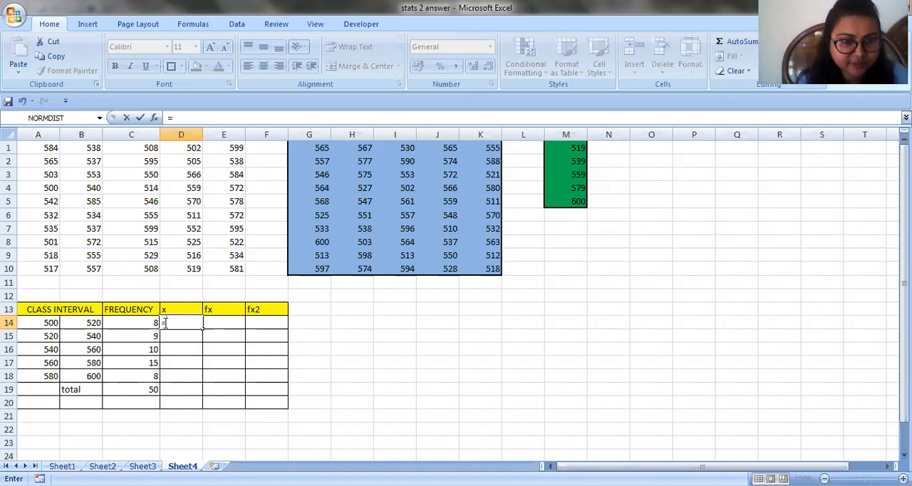
key(Return)
key(Return)
key(Return)
text(9)
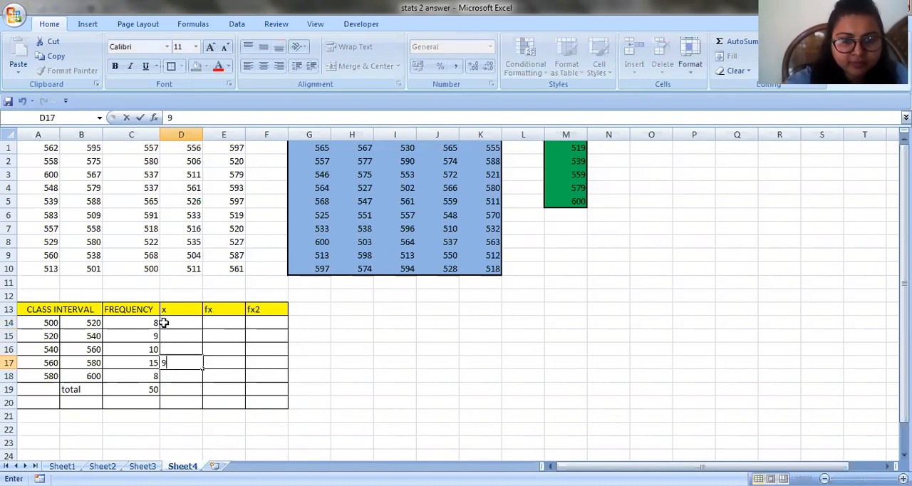
key(BackSpace)
Begin the x formula in D14 with the first class midpoint, =(B14+A14)/2
click(180, 325)
text(=)
key(BackSpace)
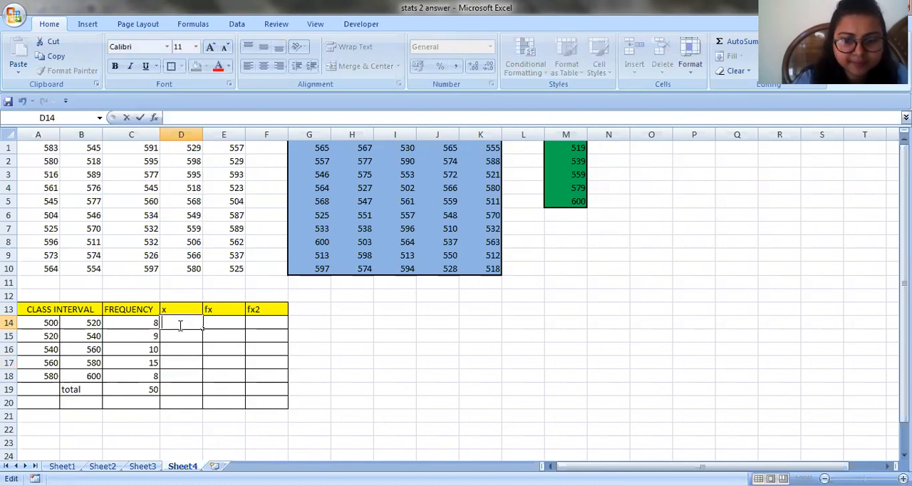
text(=()
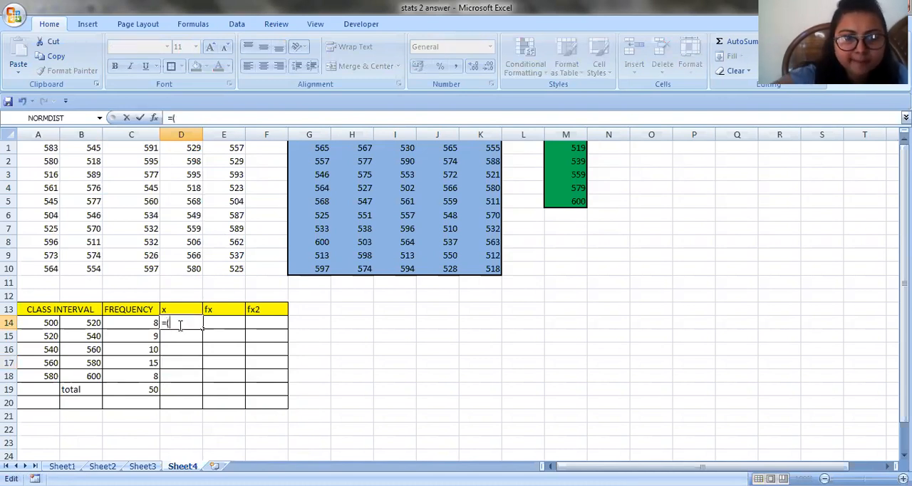
click(95, 323)
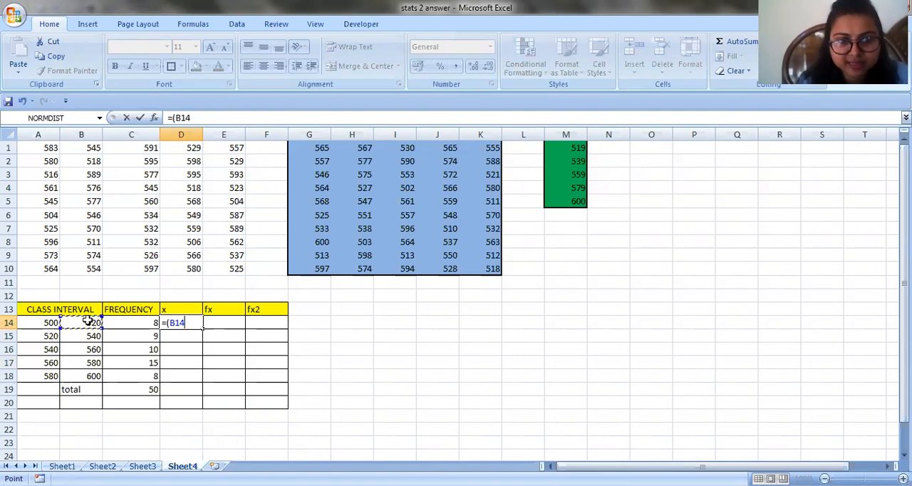
text(+)
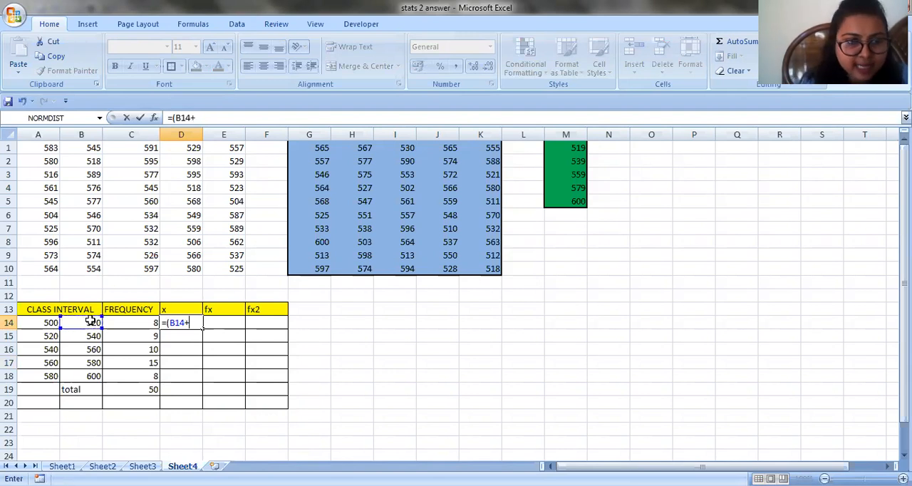
click(44, 322)
text())
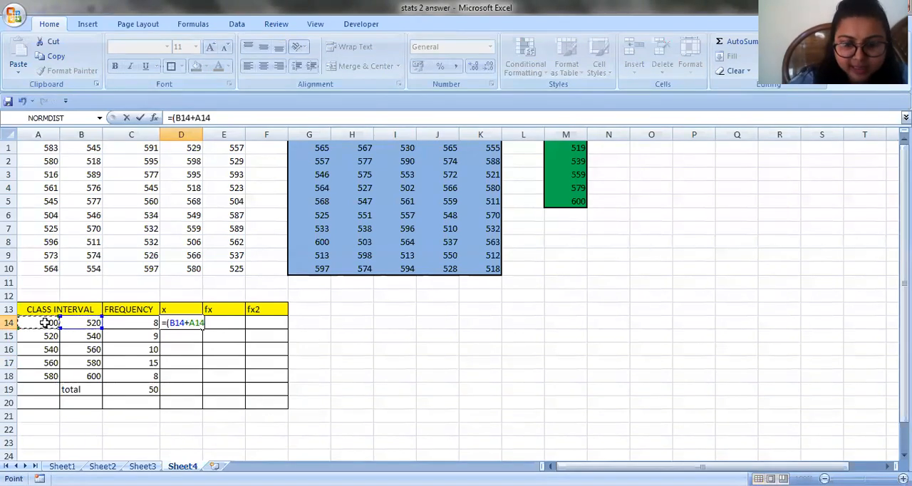
text(/)
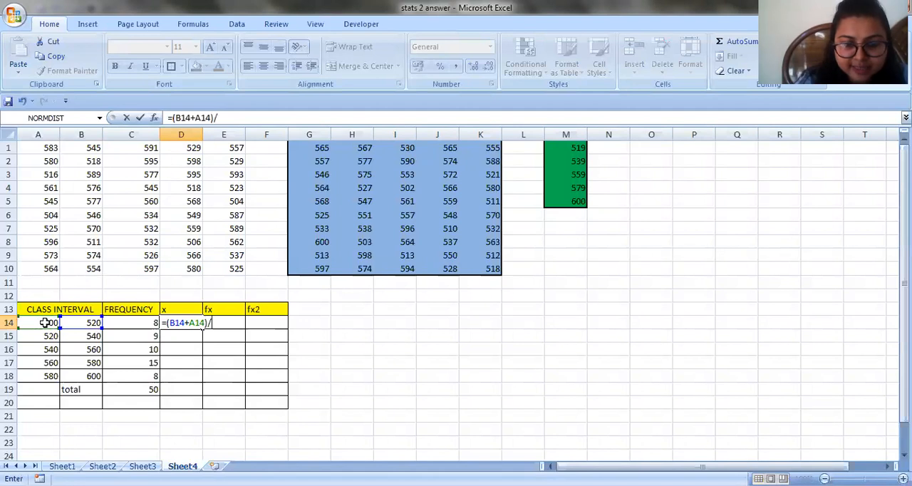
text(2)
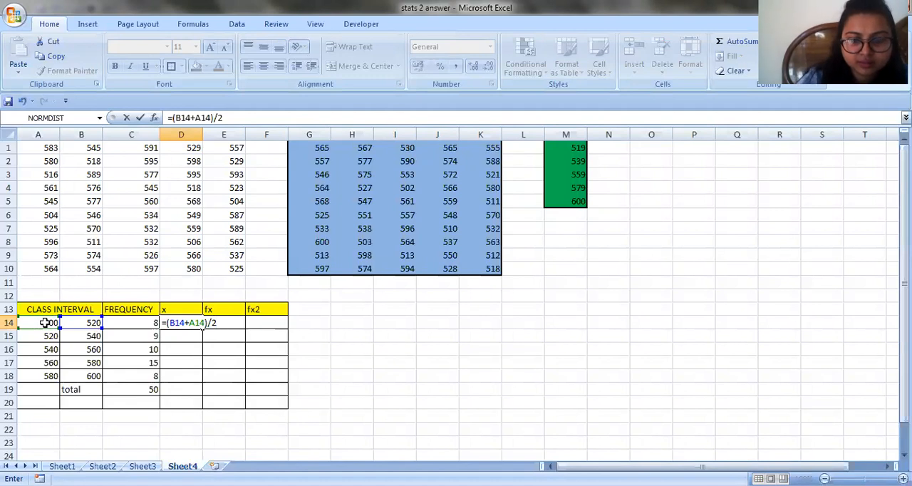
text(-)
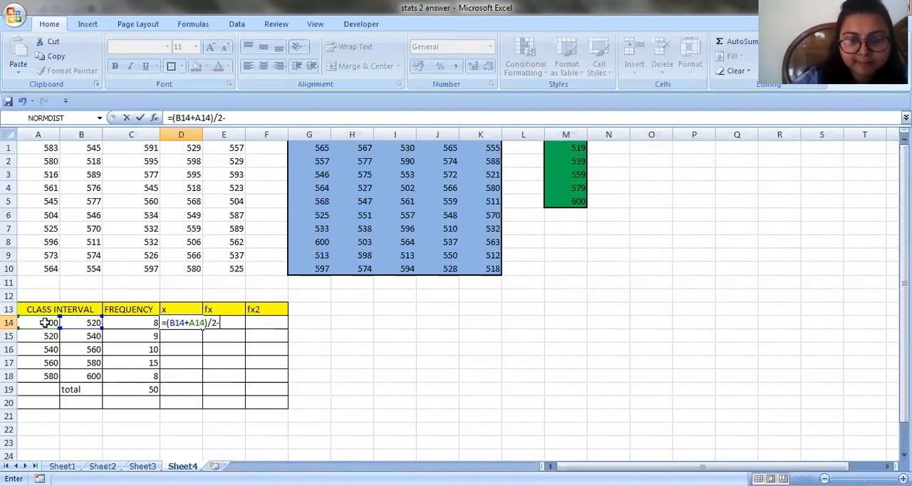
text(()
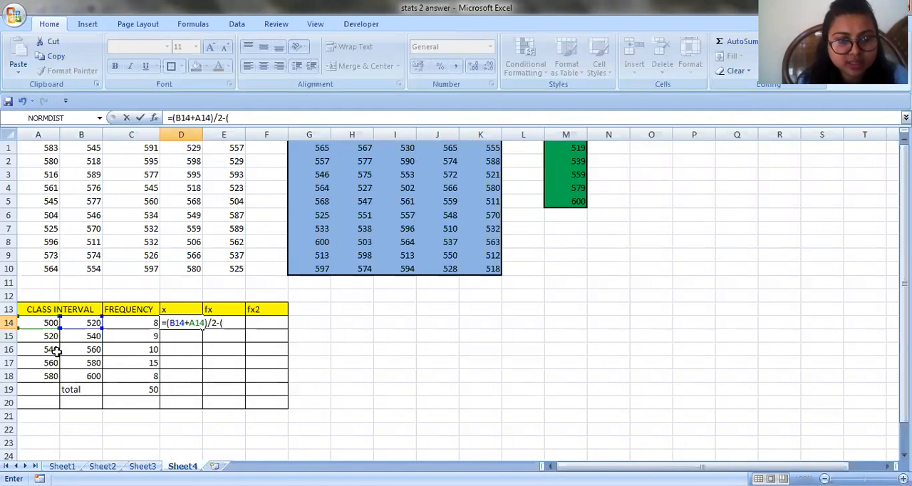
Extend the D14 formula by subtracting the midpoint of the 540–560 class, (B16+A16)/2
click(95, 349)
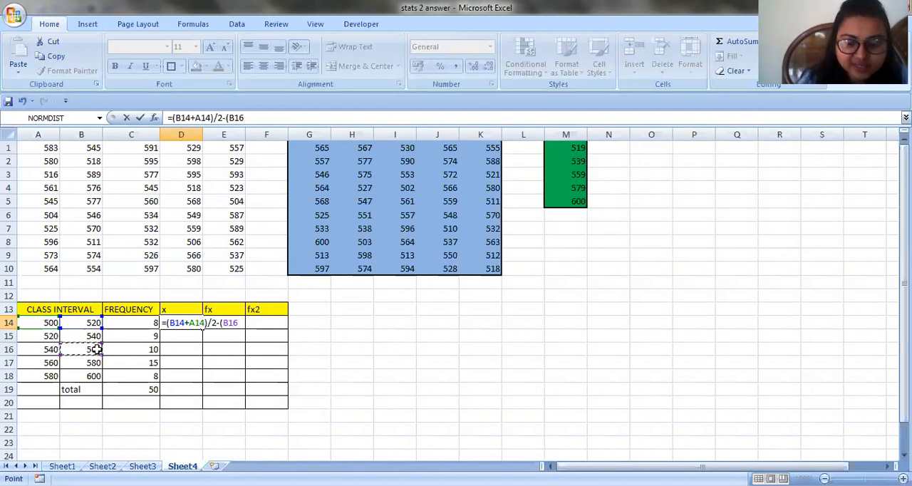
text(+)
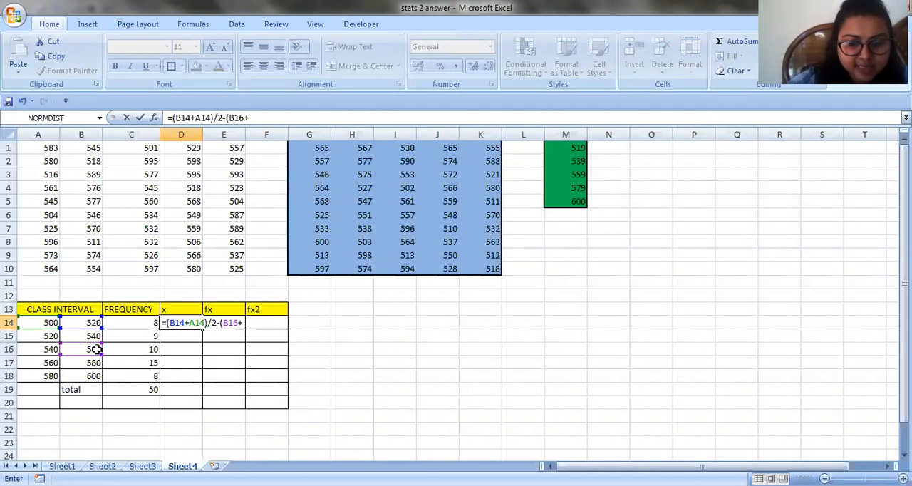
click(42, 349)
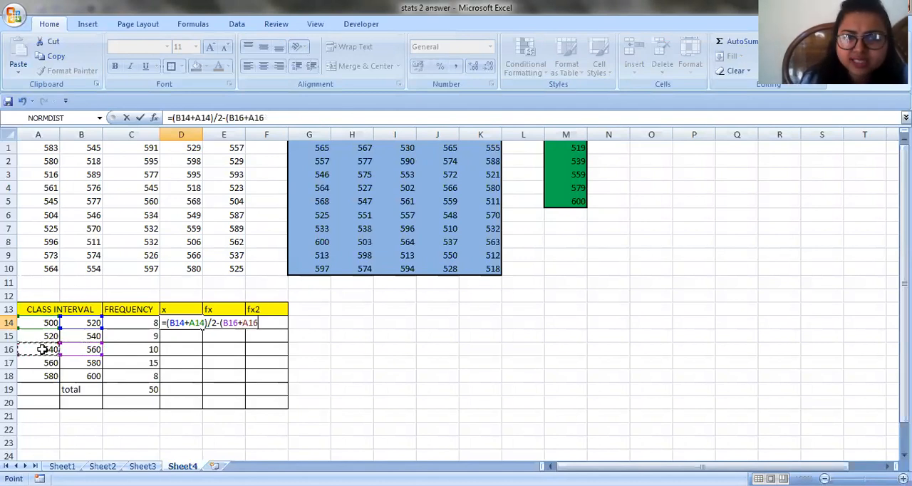
text()/2)
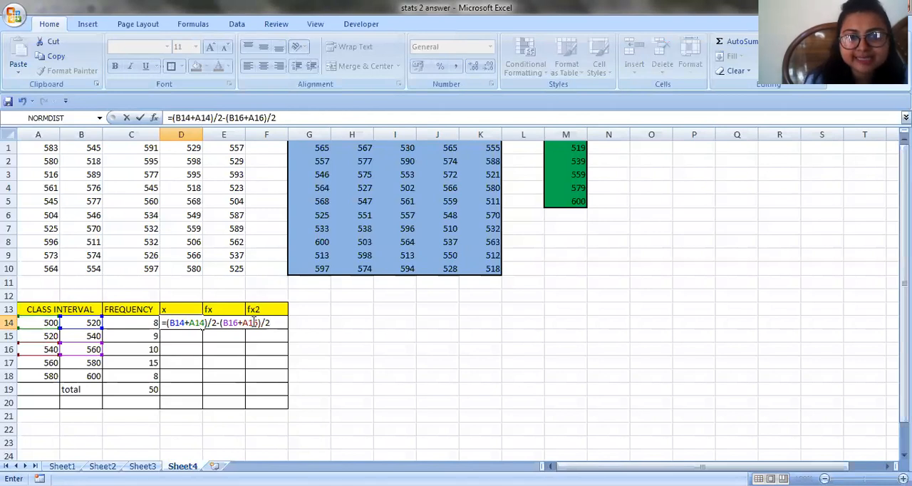
Enclose the midpoint difference in D14 in parentheses, divide it by the class width (B14-A14), and enter the formula
click(166, 323)
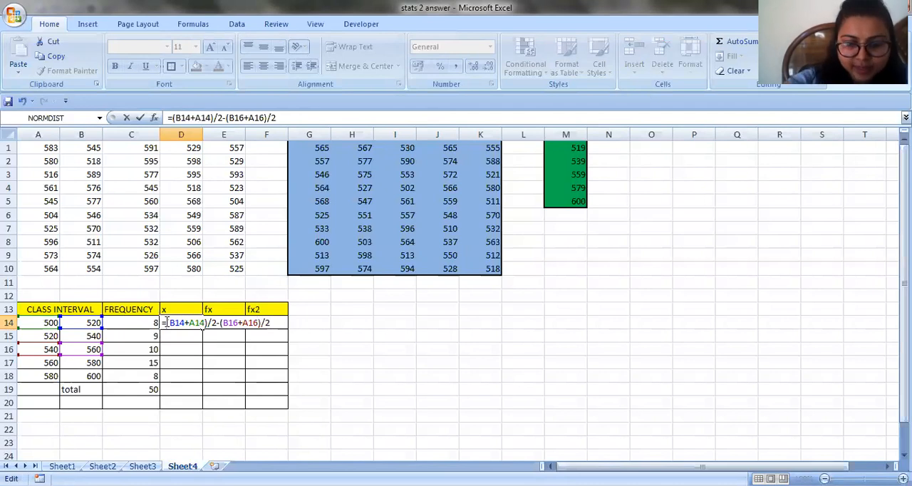
text(()
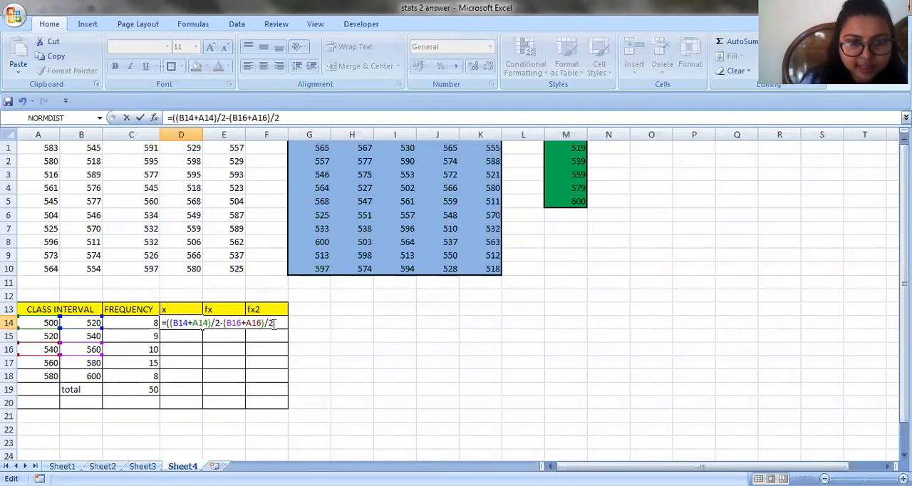
text(/)
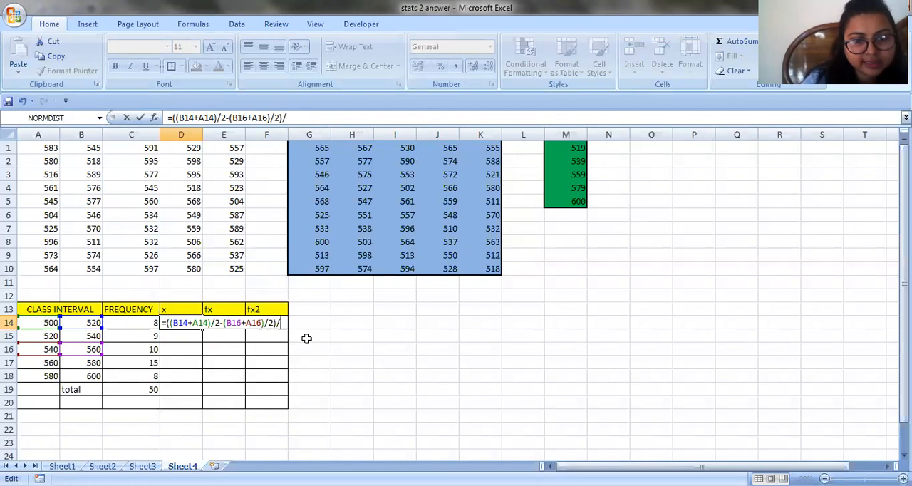
text(()
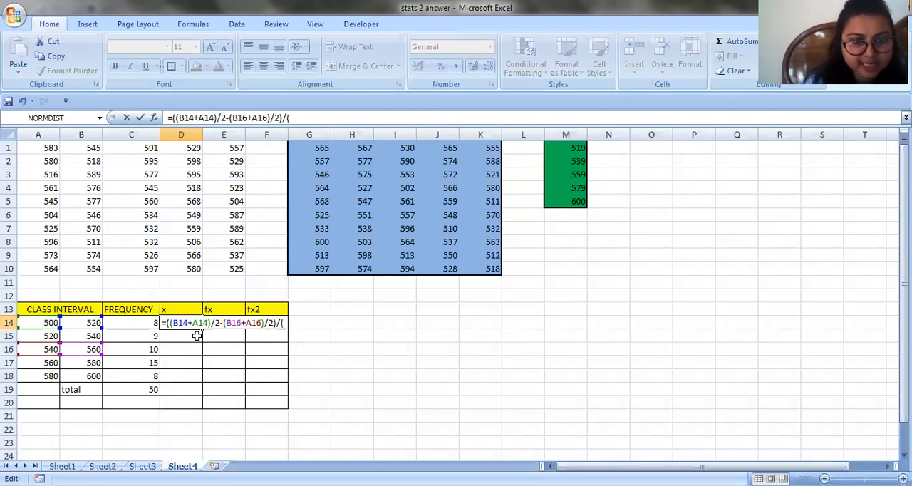
click(81, 321)
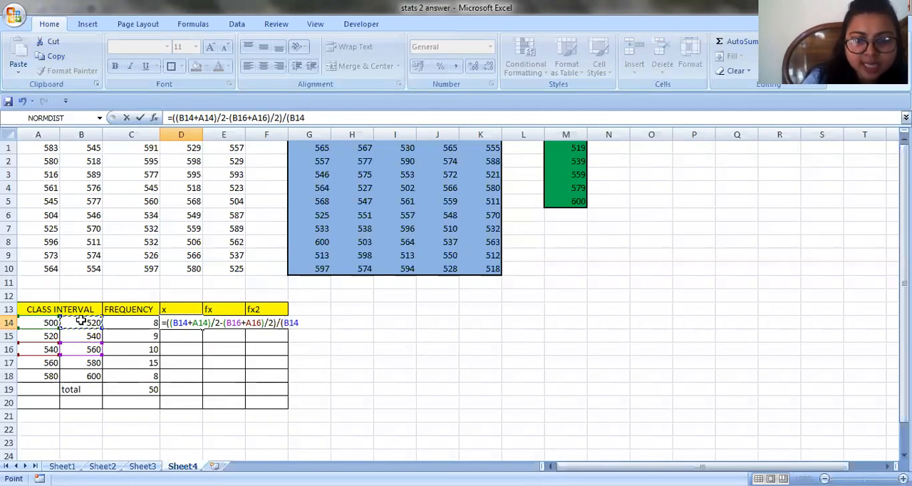
text(-)
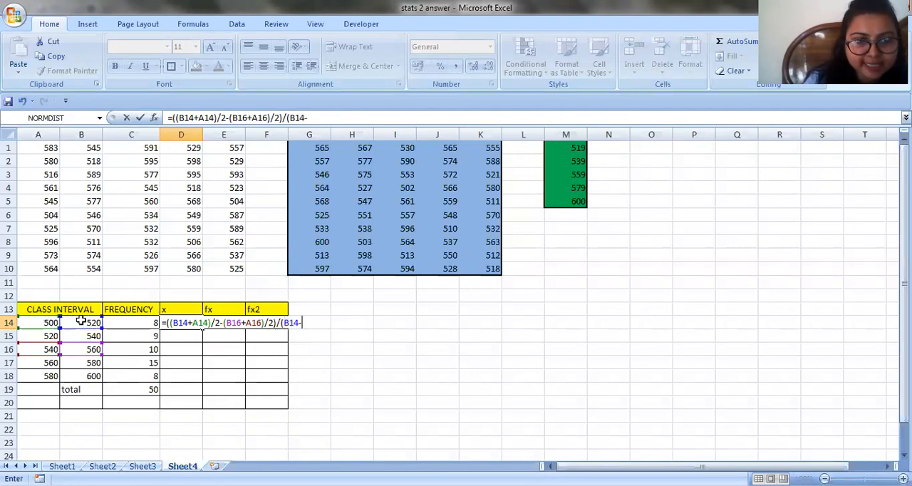
click(27, 322)
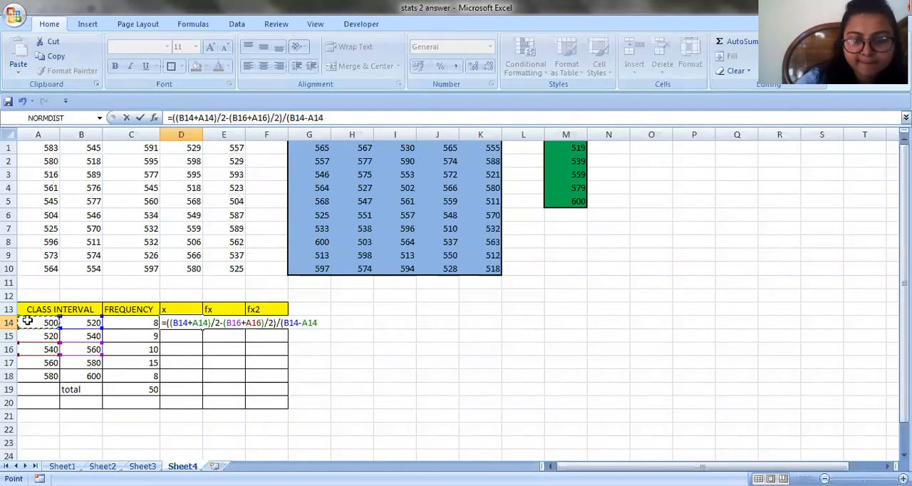
text())
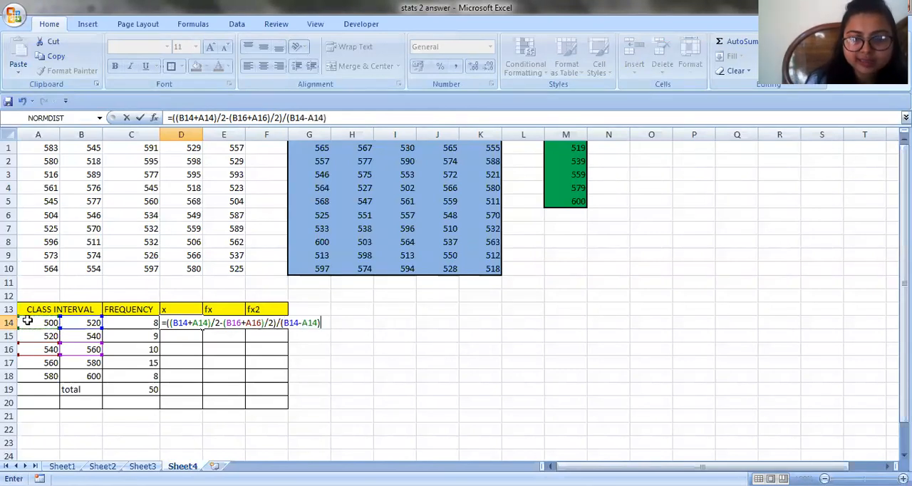
key(Return)
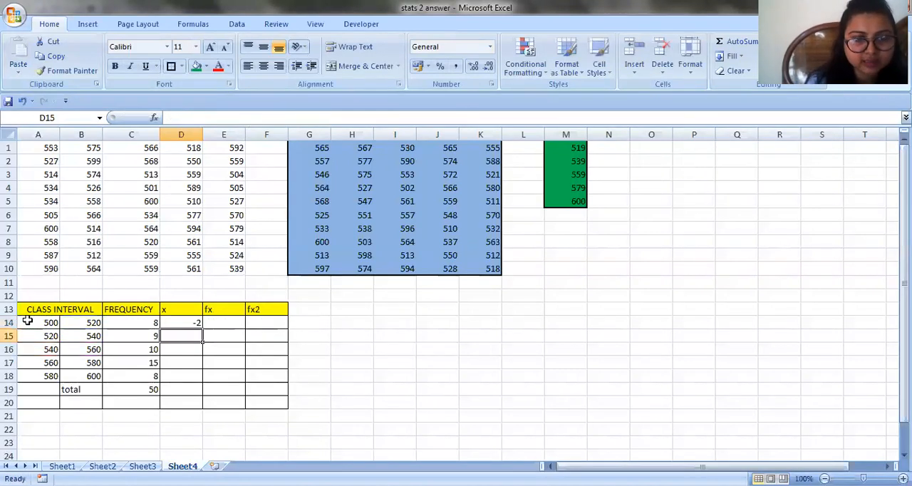
Make the B16 and A16 references in D14 absolute, giving =((B14+A14)/2-($B$16+$A$16)/2)/(B14-A14)
double_click(187, 321)
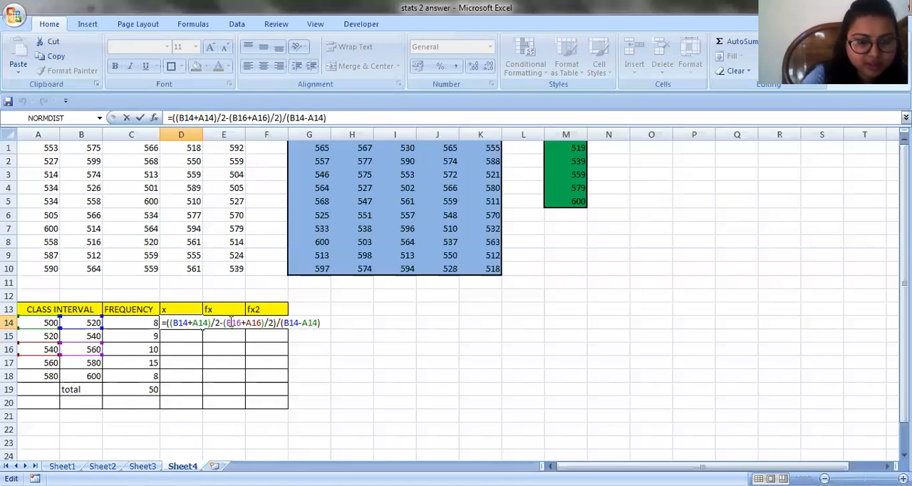
key(F4)
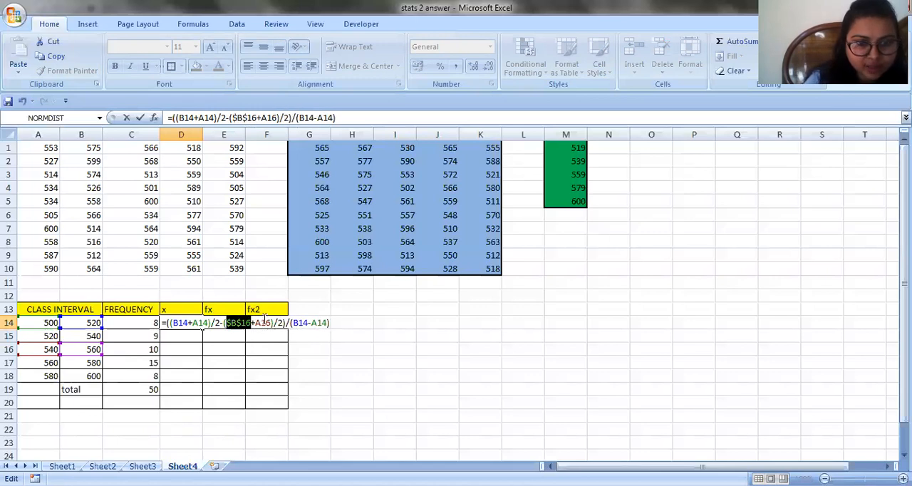
click(264, 323)
double_click(263, 323)
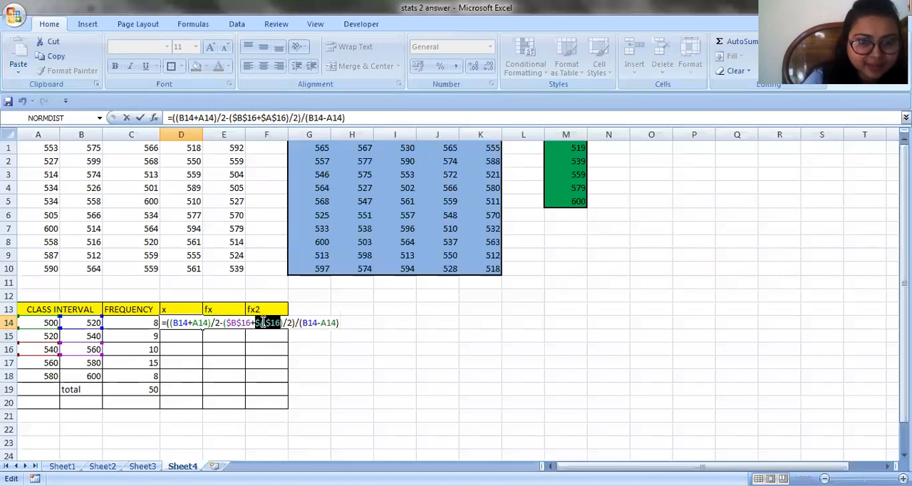
click(258, 337)
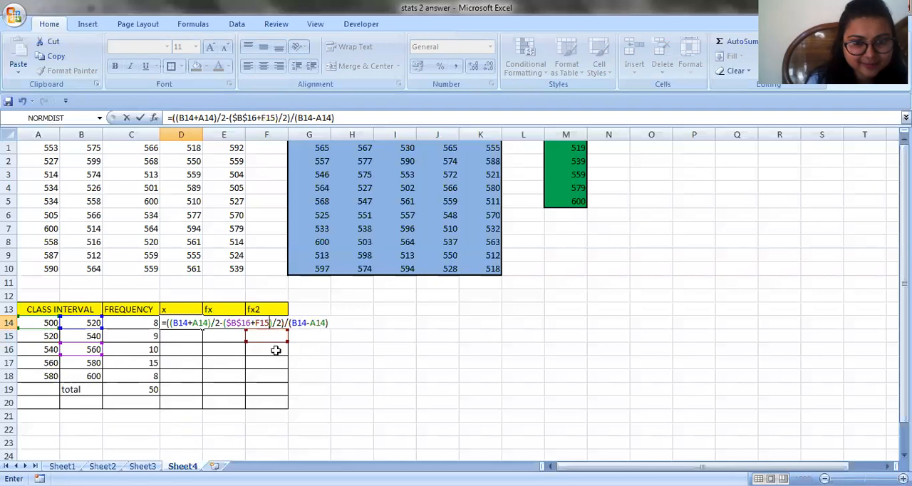
key(BackSpace)
key(BackSpace)
key(BackSpace)
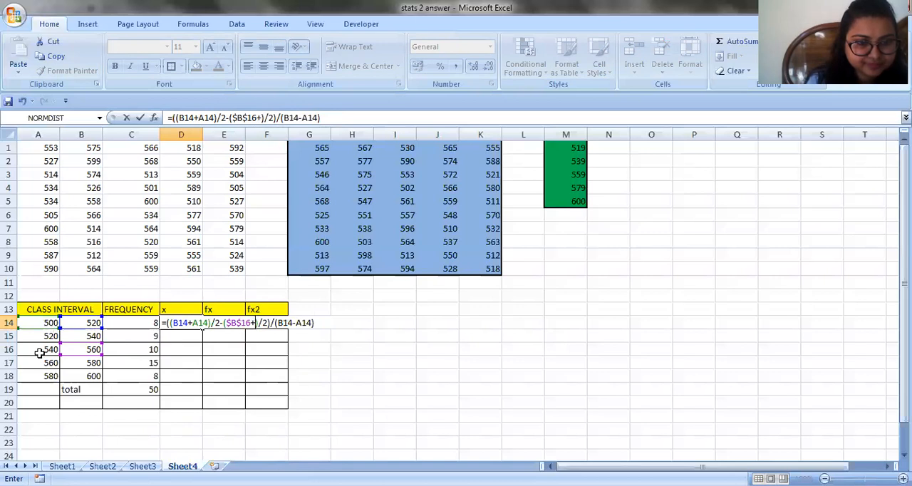
click(39, 351)
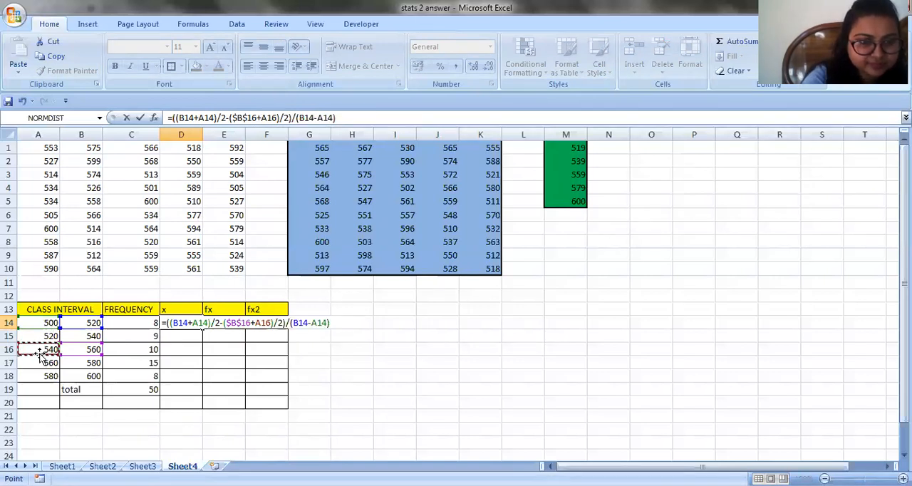
key(F4)
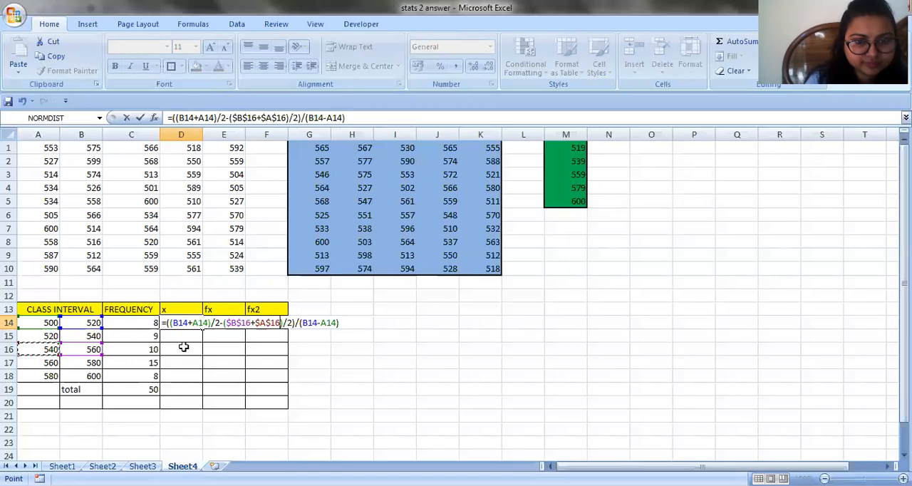
key(Return)
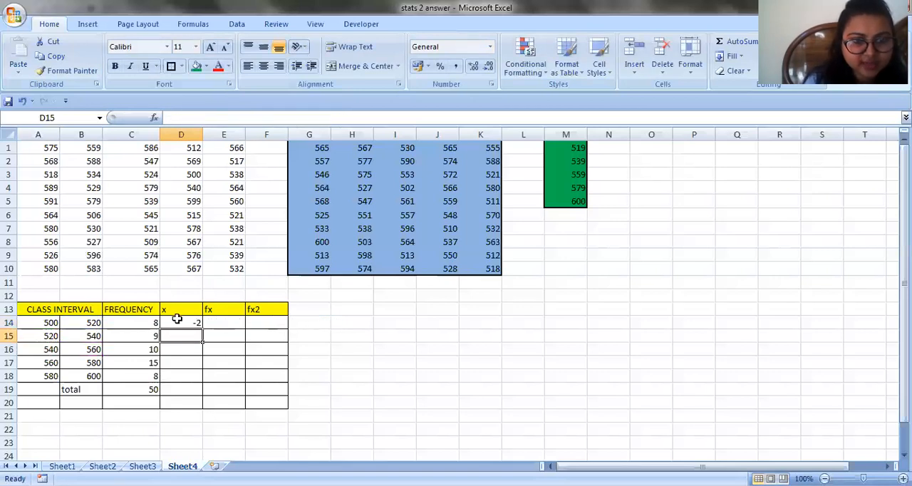
Fill the x formula from D14 down through D18 and select E14, the first cell under fx
click(178, 320)
drag(201, 328, 205, 379)
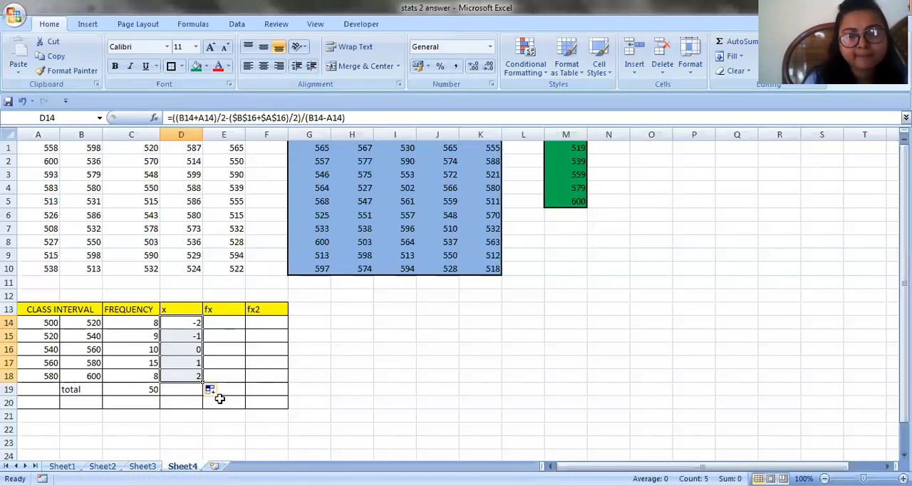
click(212, 323)
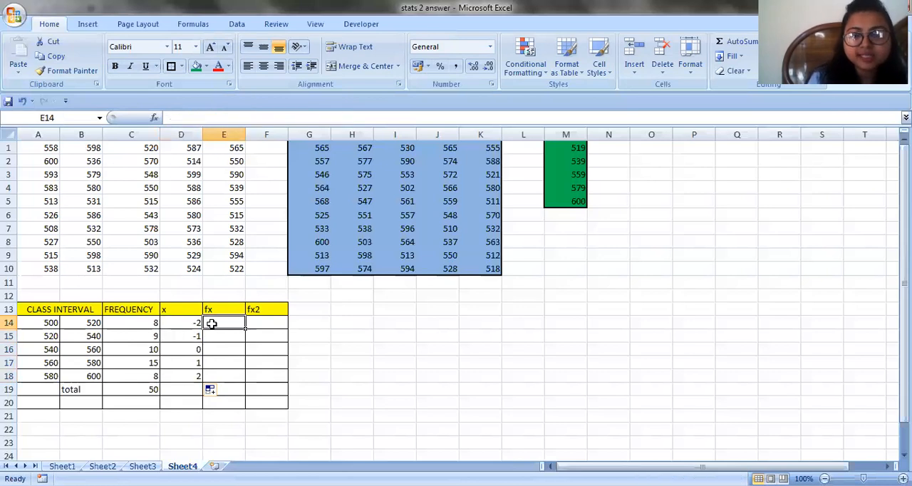
Enter =C14*D14 in E14 under fx and fill it down through E18
text(=)
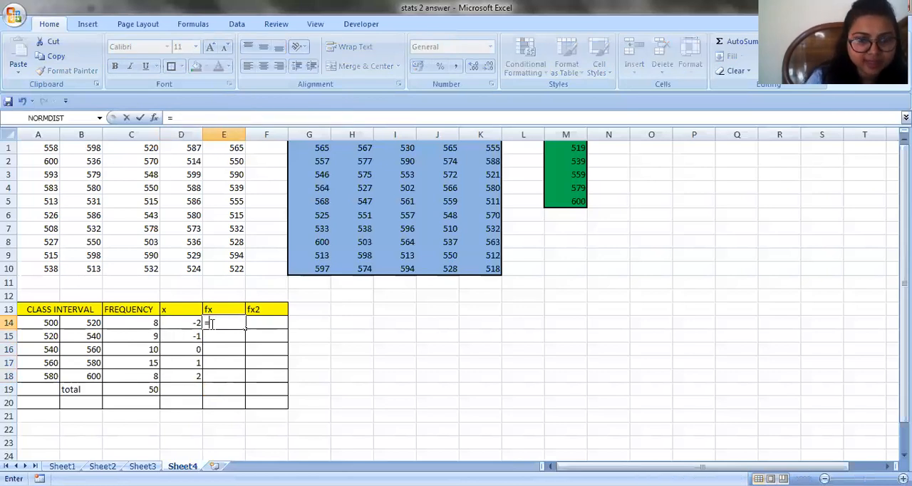
click(143, 324)
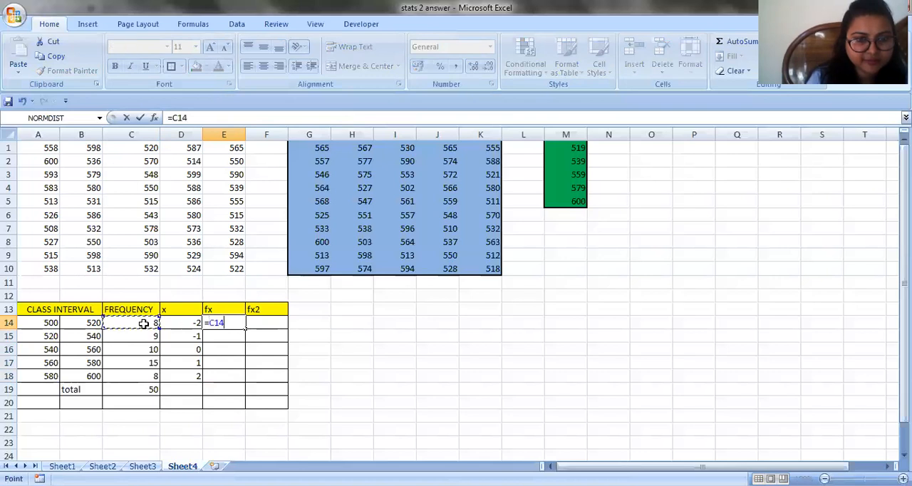
text(*)
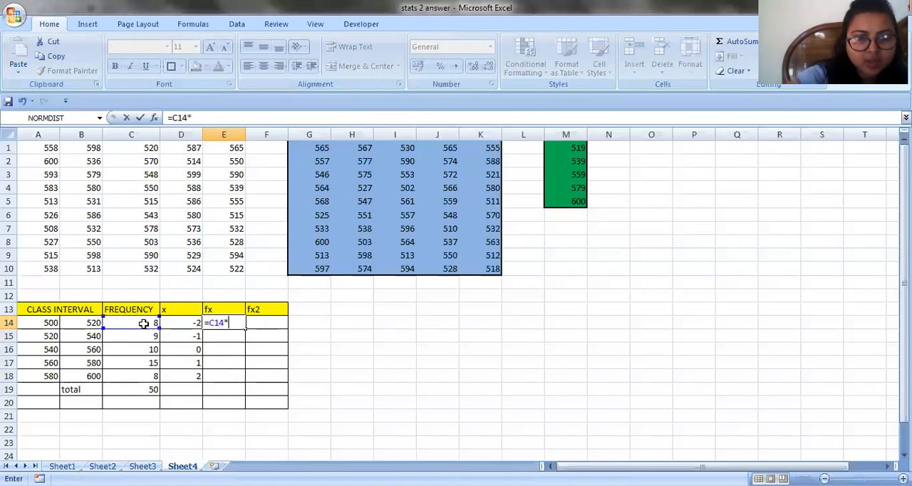
click(178, 323)
key(Return)
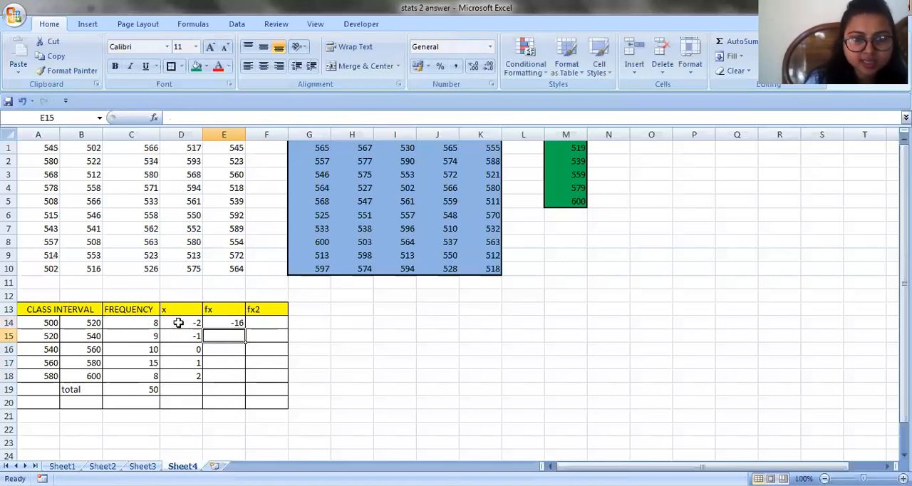
click(232, 322)
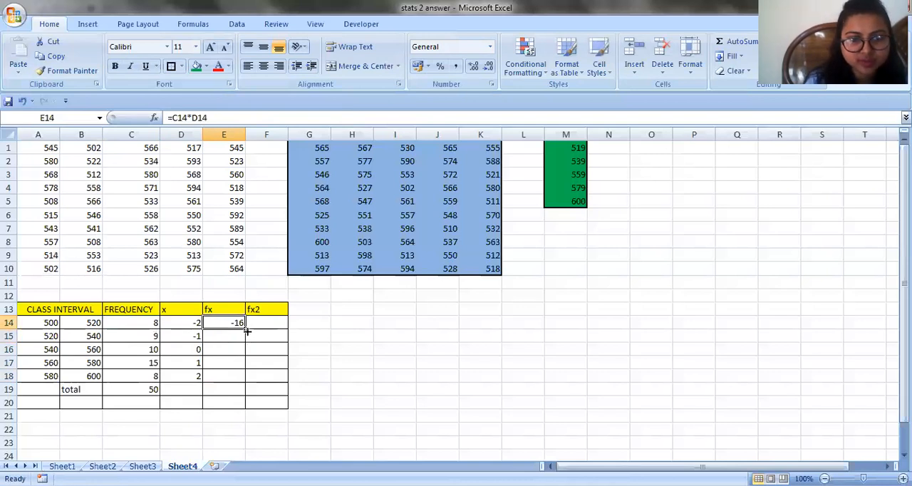
drag(245, 329, 242, 377)
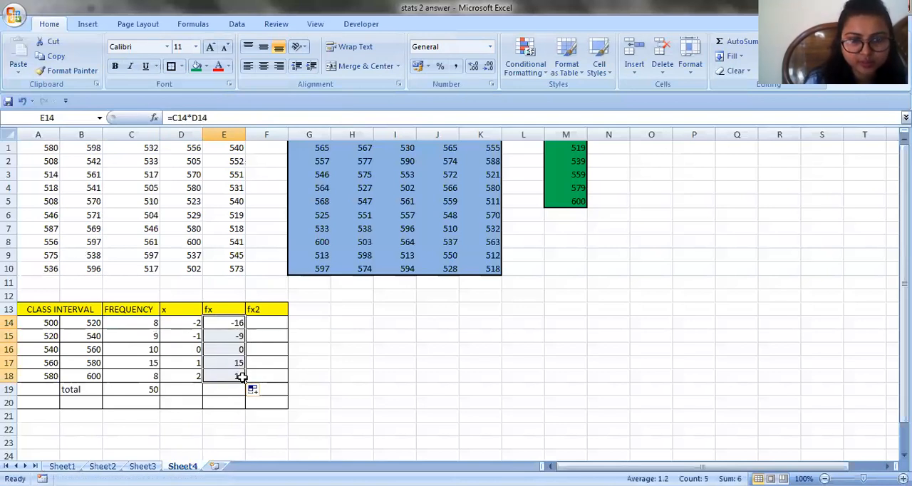
Enter =E14*D14 in F14 under fx2 and fill it down through F18
click(255, 321)
text(=)
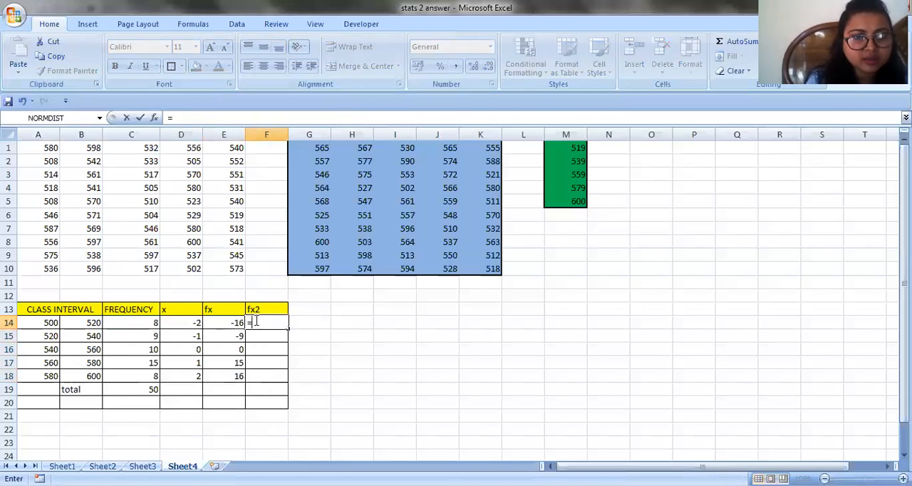
click(221, 323)
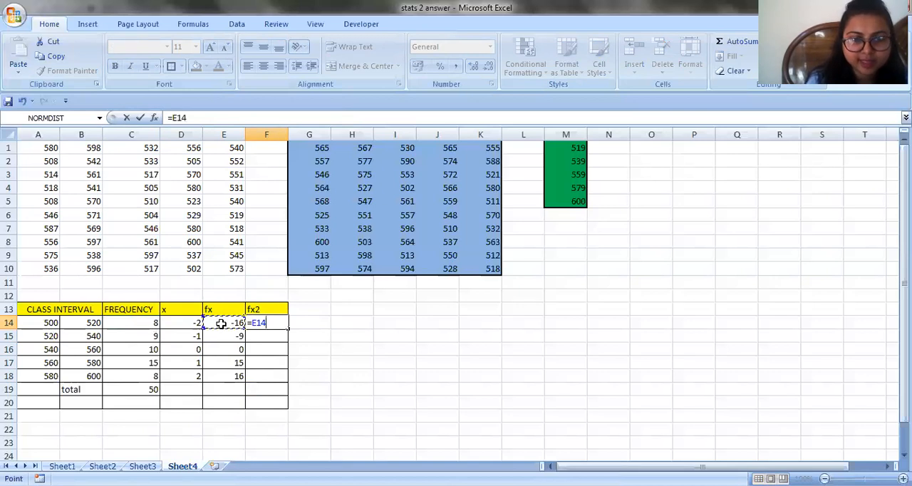
text(*)
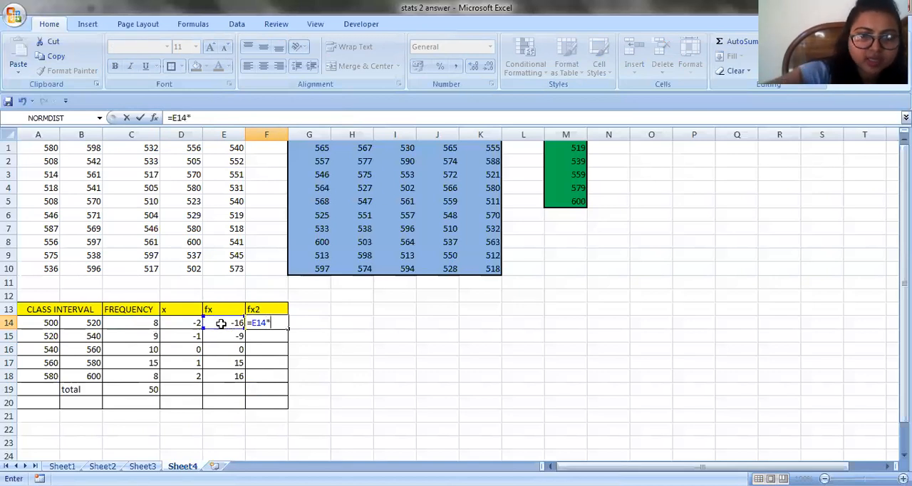
click(176, 323)
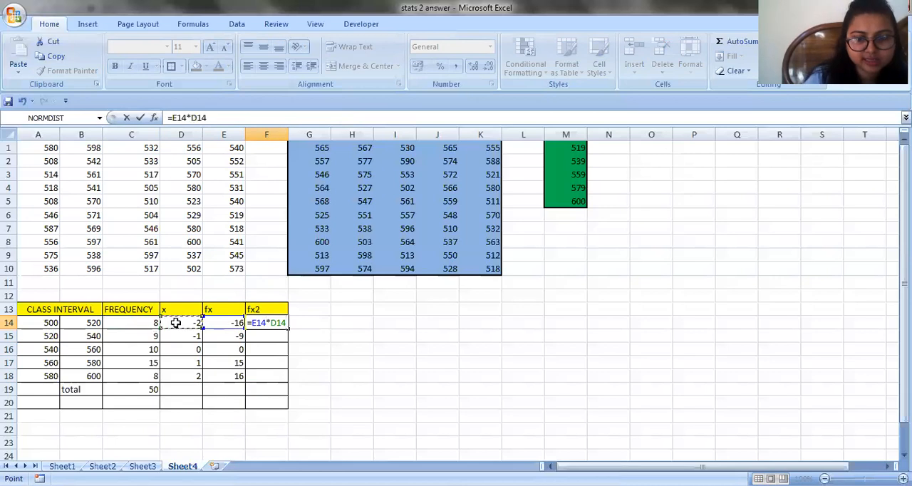
key(Return)
click(267, 322)
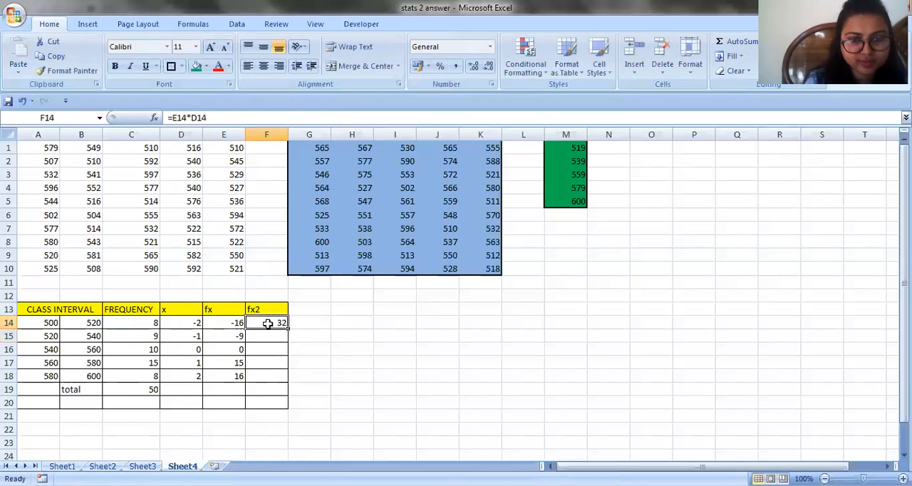
drag(286, 338, 278, 380)
click(308, 378)
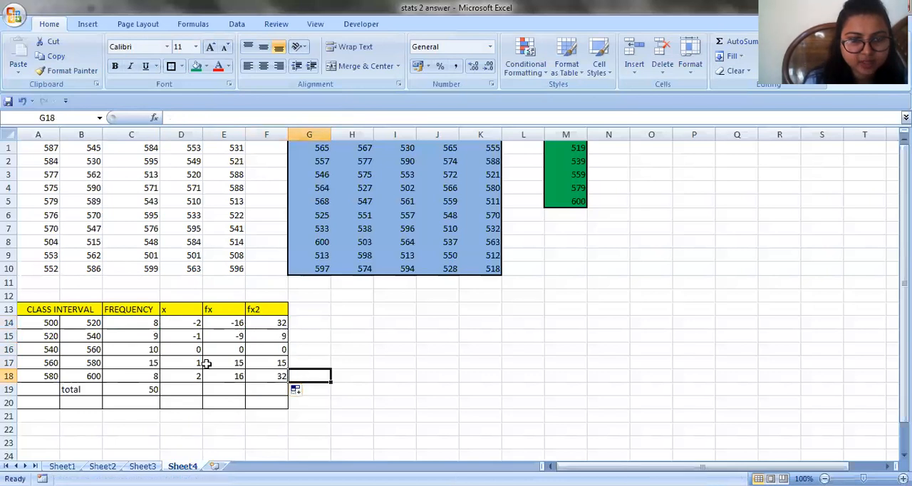
Fill the total formula from C19 across through F19, and recheck the question image before returning to the worksheet
click(154, 389)
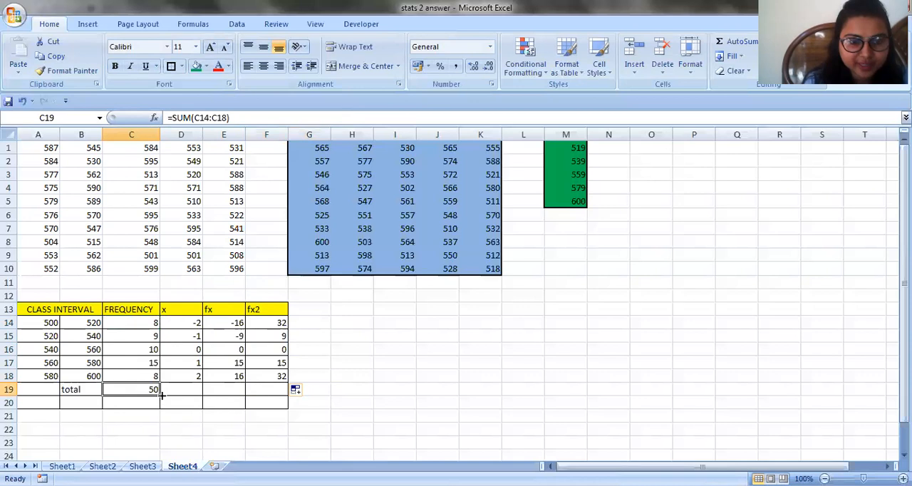
drag(159, 393, 283, 394)
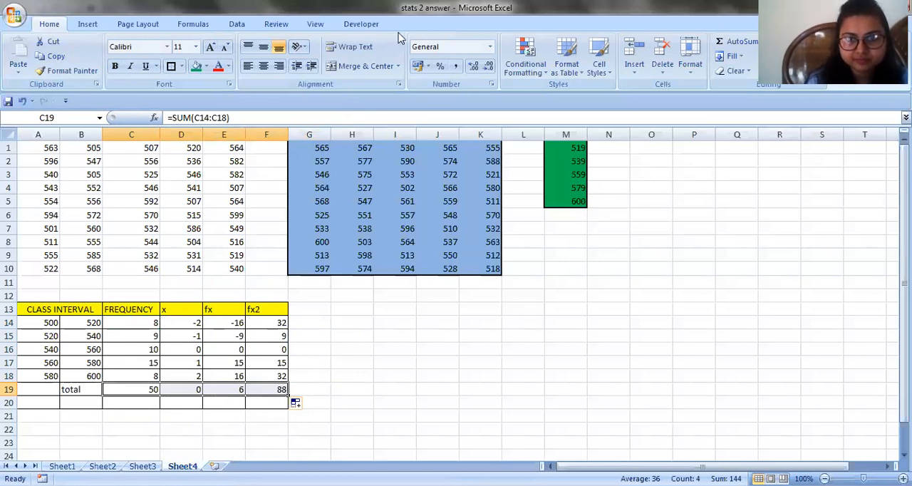
key(alt+Tab)
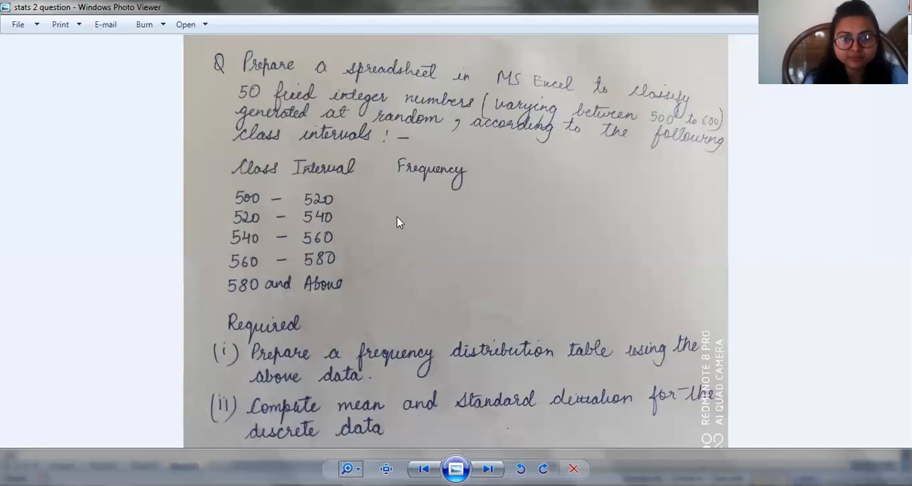
key(alt+Tab)
Enter the labels MEAN in H13 and STANDARD DEVIATION in H14, and widen column H to fit them
click(338, 308)
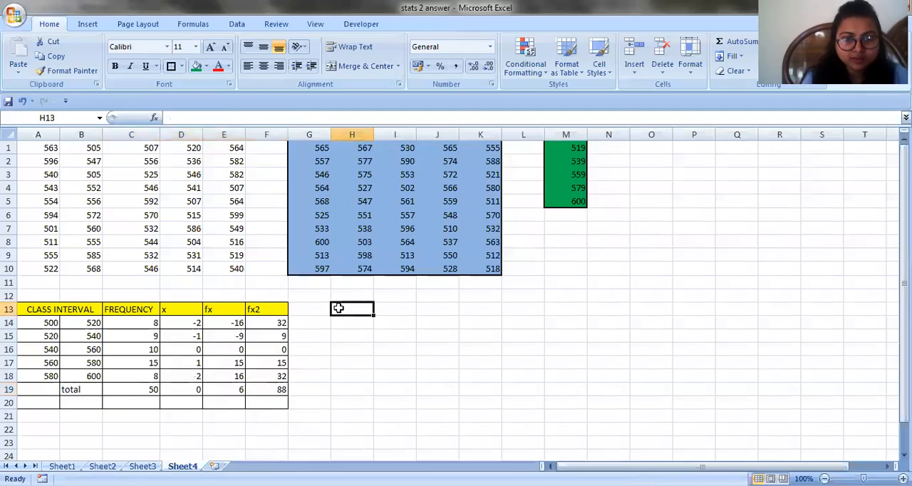
text(MEAN)
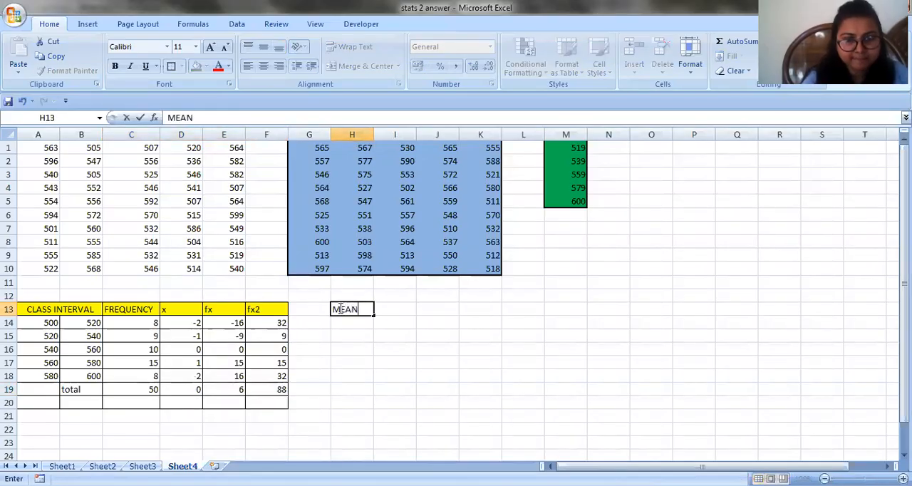
key(Return)
text(S)
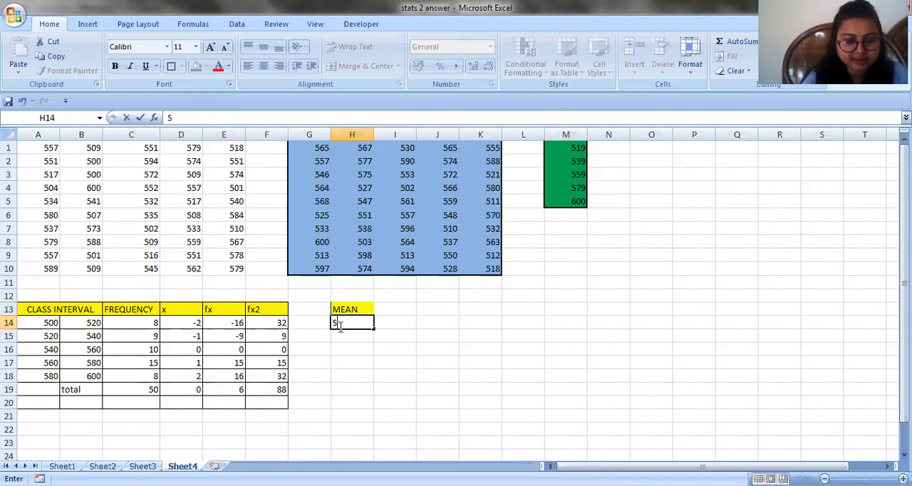
text(TANDARD DEVIATION)
click(372, 348)
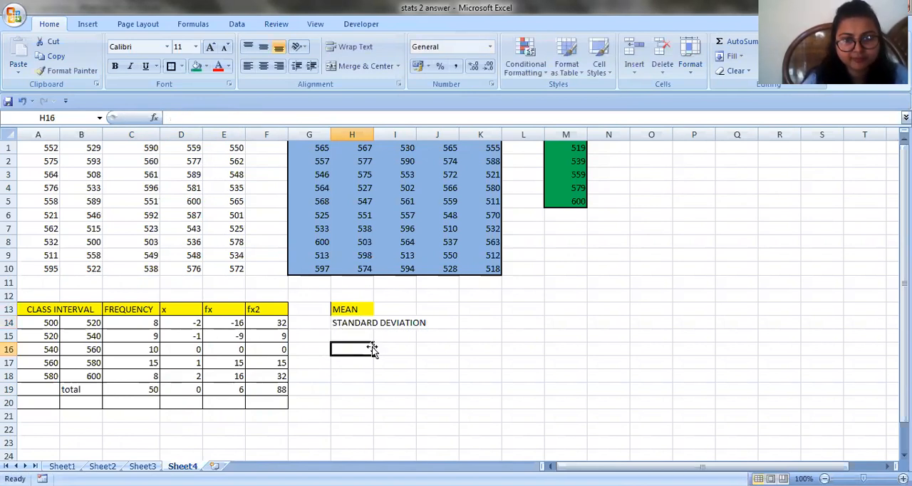
drag(373, 135, 426, 135)
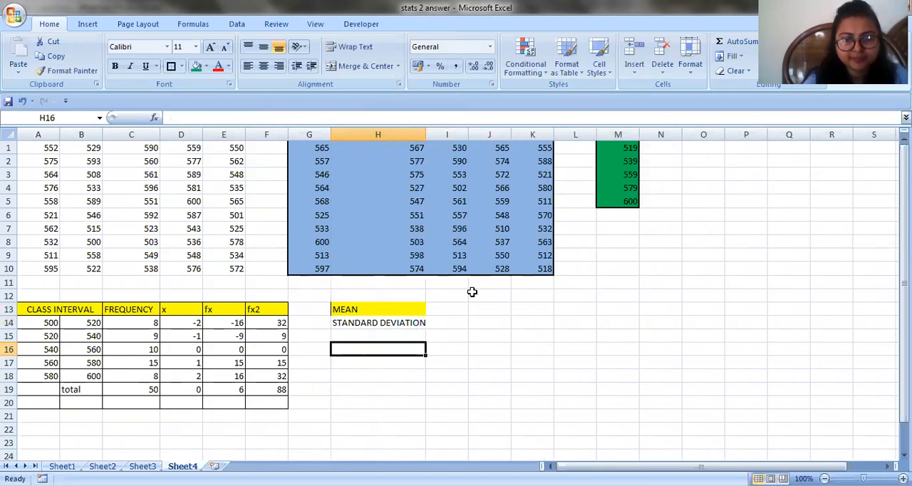
Remove the yellow fill from the MEAN label in H13
click(447, 312)
click(409, 313)
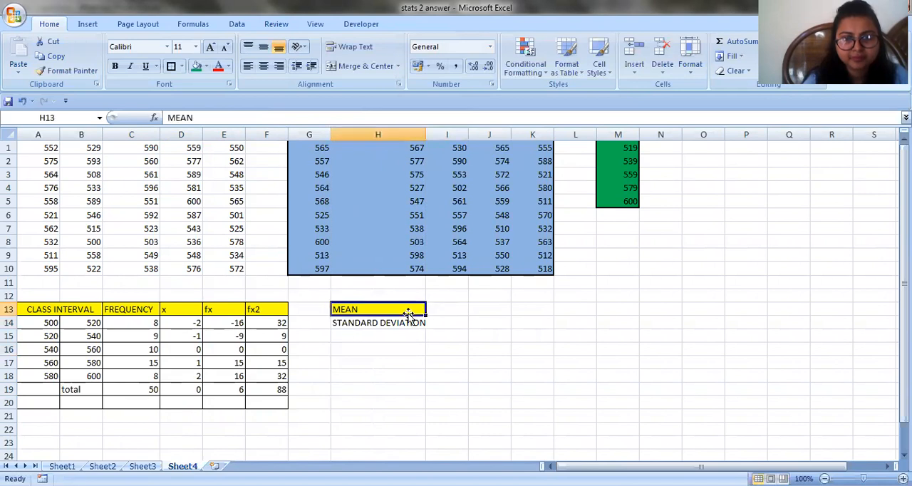
click(225, 68)
click(206, 66)
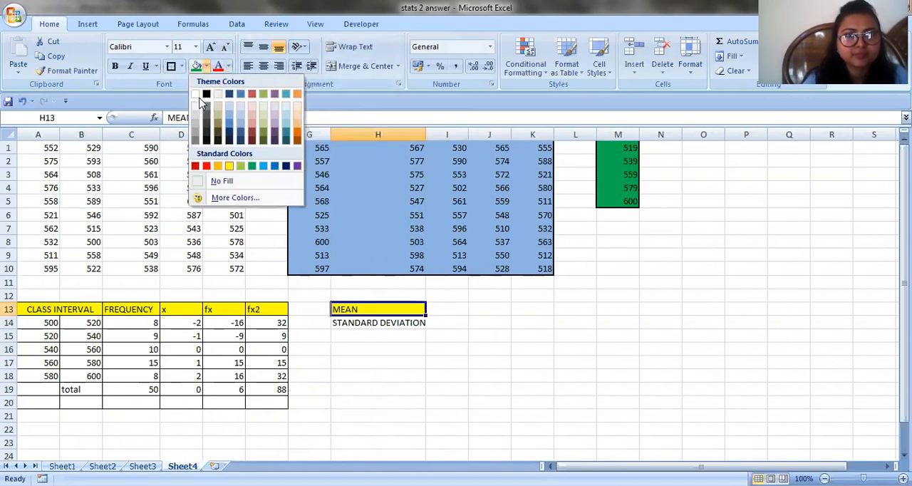
Compute the mean of the fixed numbers in I13 with =AVERAGE(G1:K10)
double_click(440, 311)
text(=)
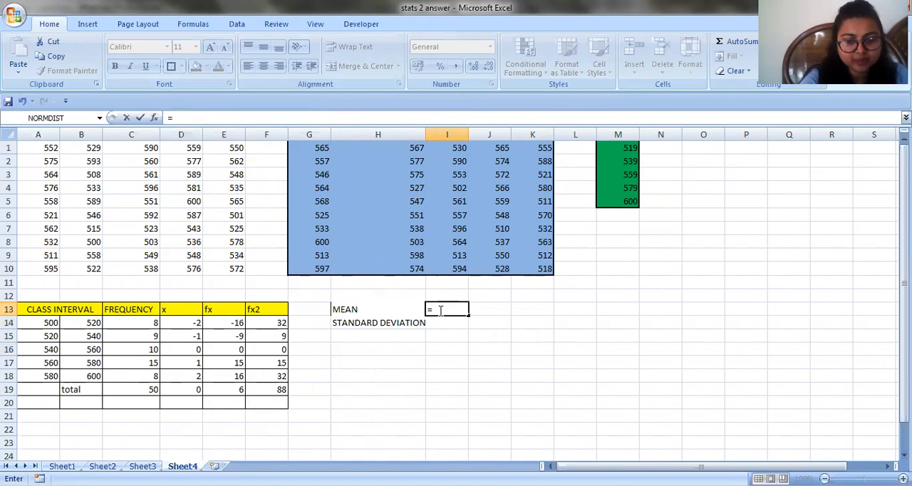
text(AVERAGE)
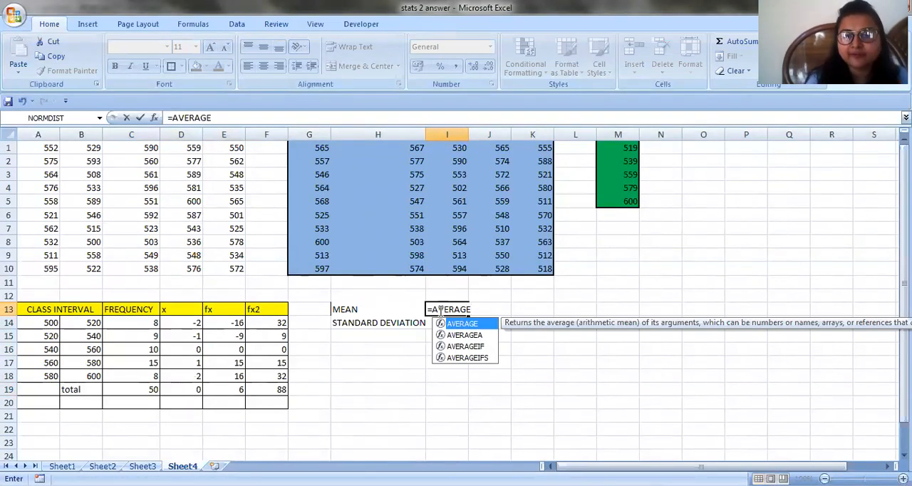
text(()
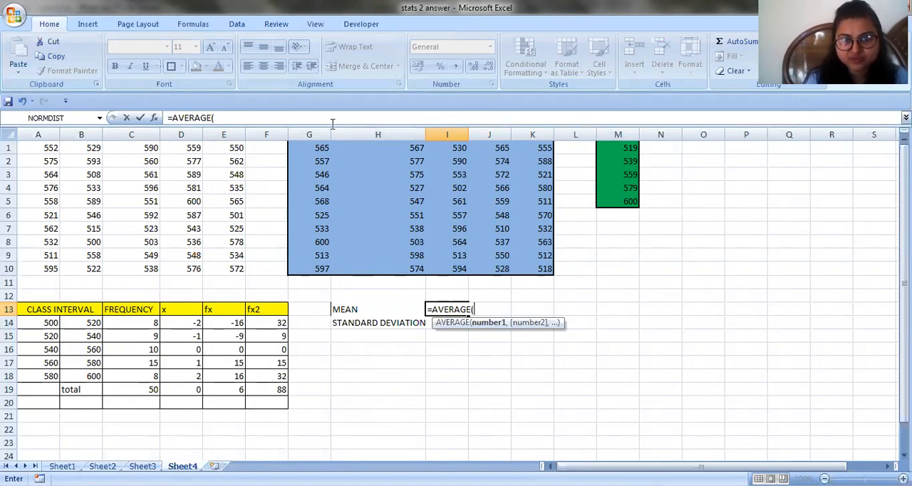
mouse_move(311, 149)
mouse_down()
mouse_move(360, 169)
mouse_move(522, 269)
mouse_up()
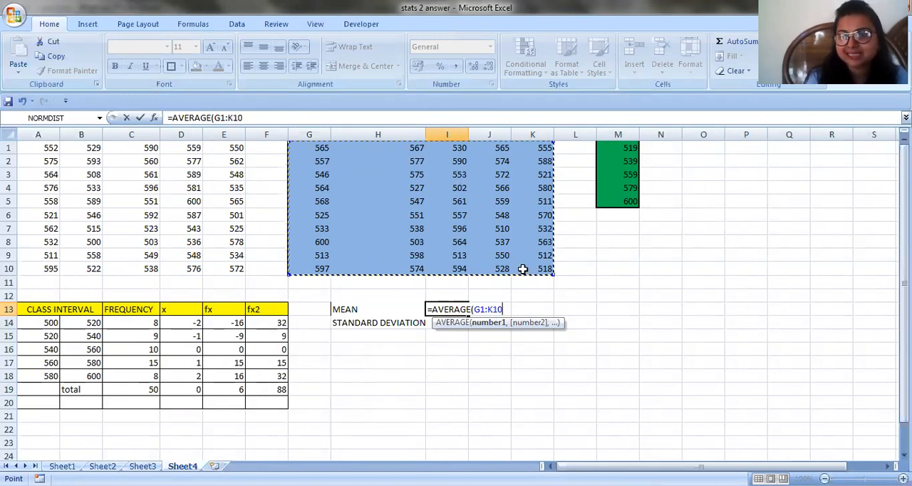
text())
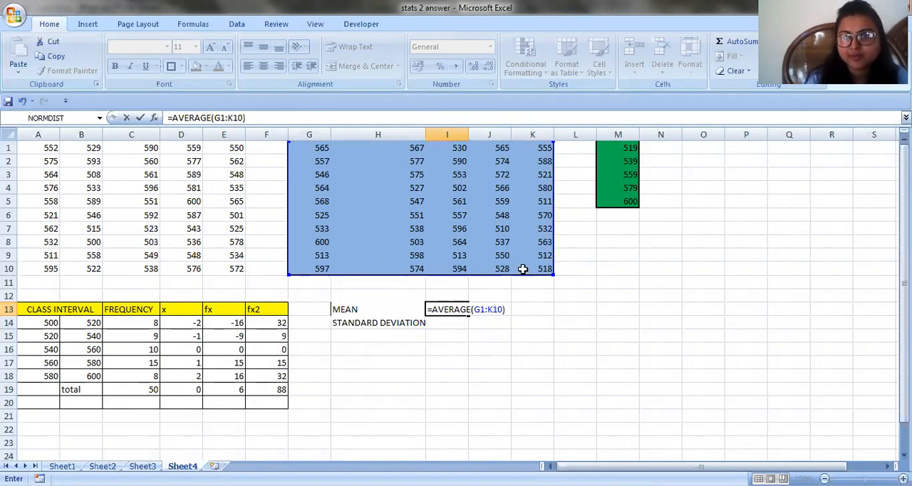
key(Return)
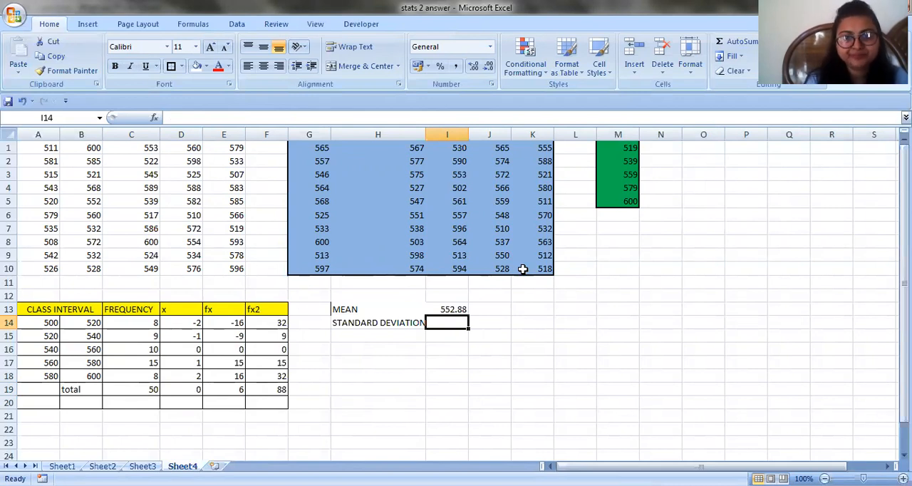
Compute the standard deviation of the fixed numbers in I14 with =STDEV(G1:K10)
text(=)
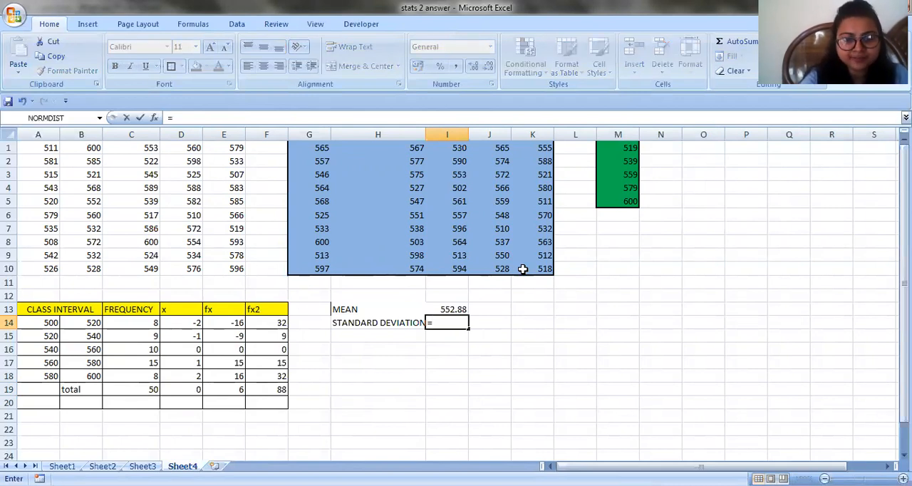
text(ST)
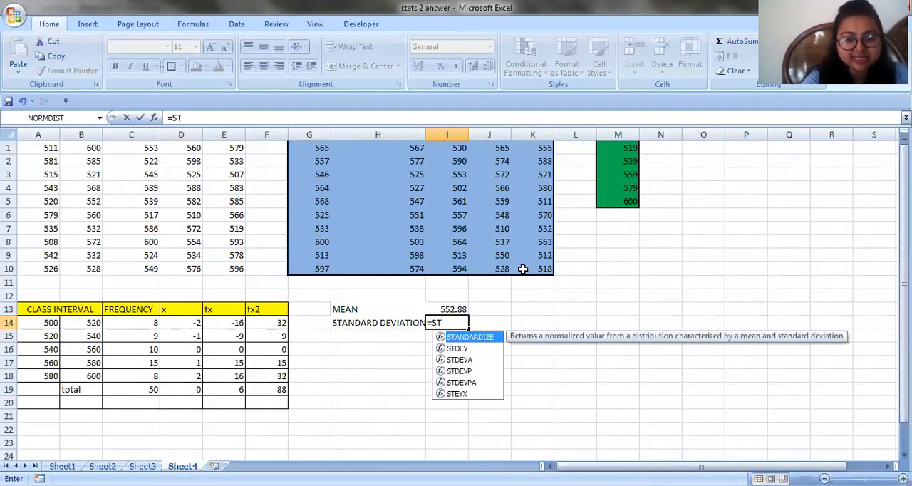
text(DEV)
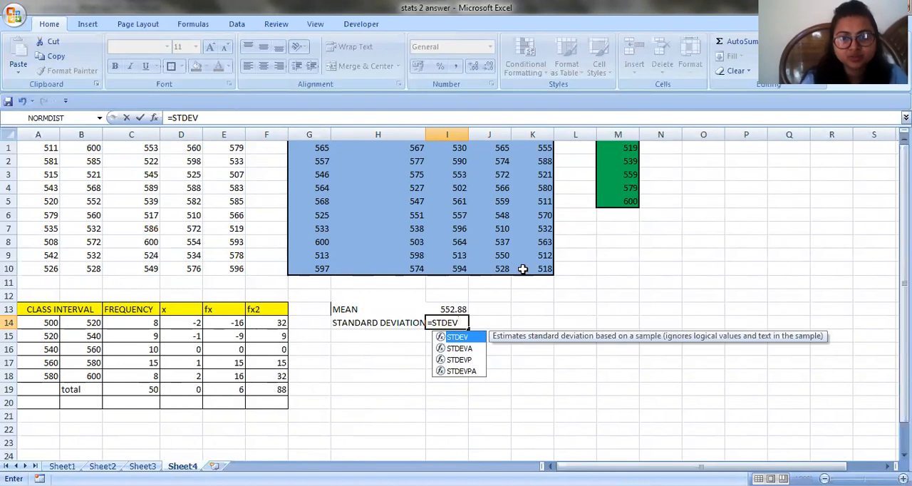
text(()
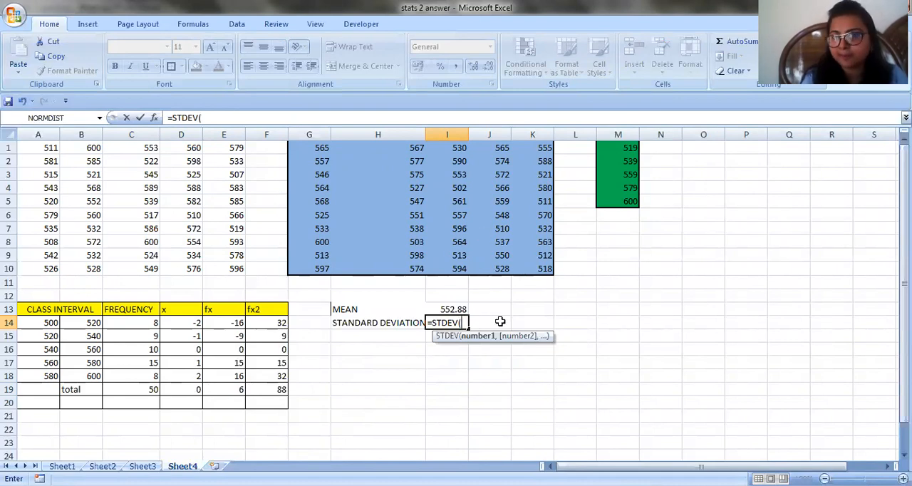
click(312, 147)
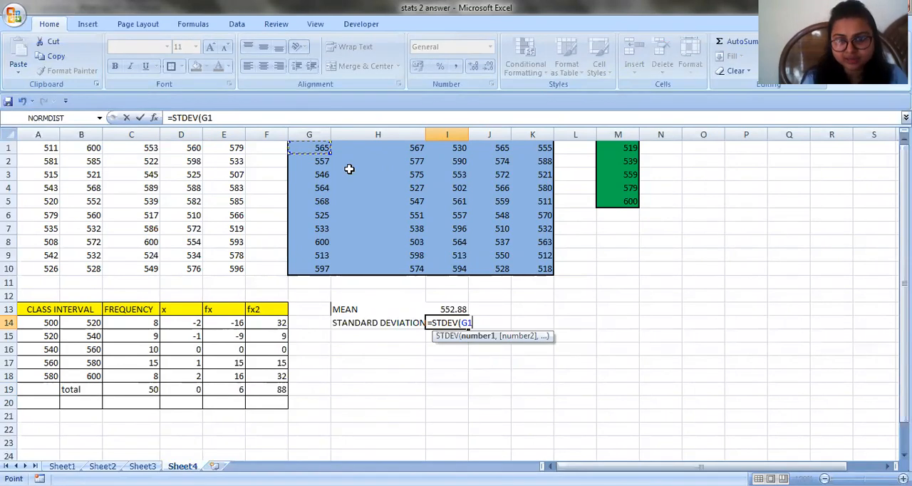
shift+click(541, 266)
text())
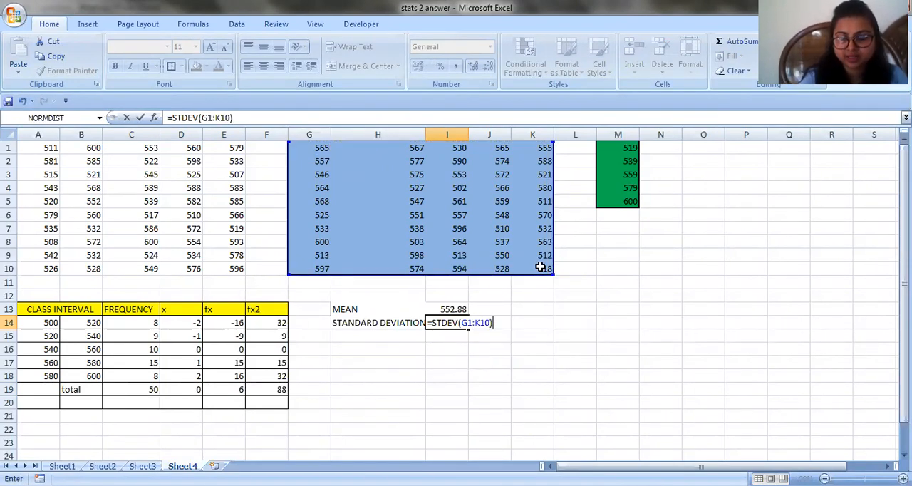
key(Return)
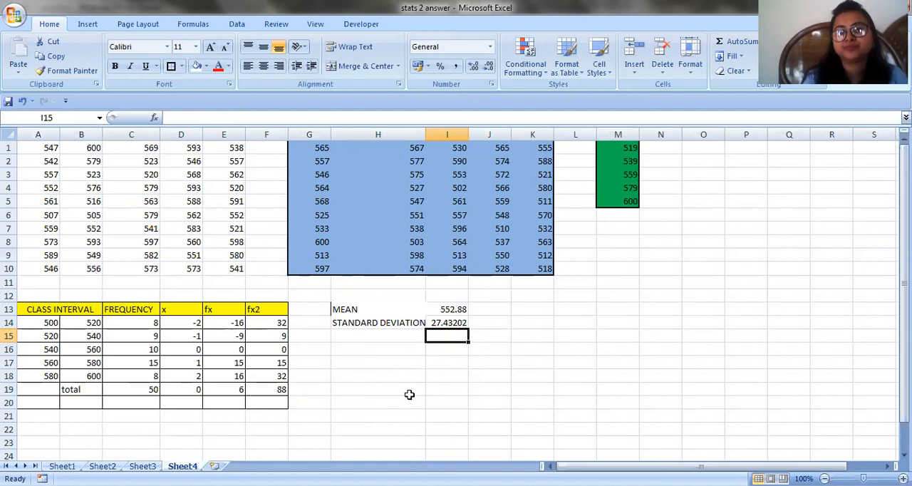
Put an outside border around H13:I14, fill the range with Light Blue, and deselect it
drag(362, 311, 441, 321)
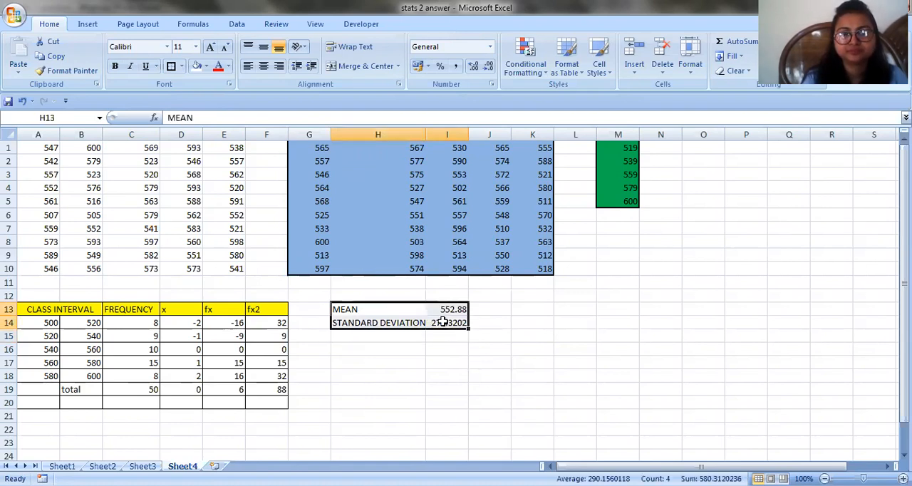
click(171, 66)
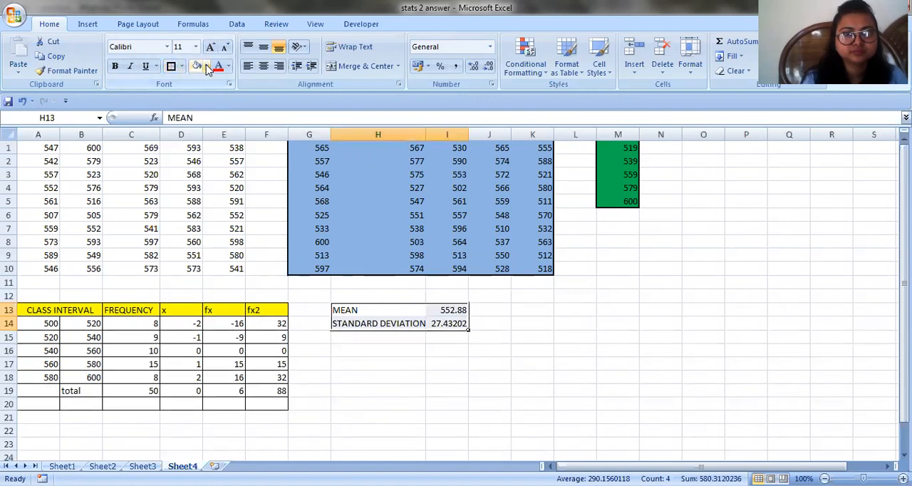
click(206, 66)
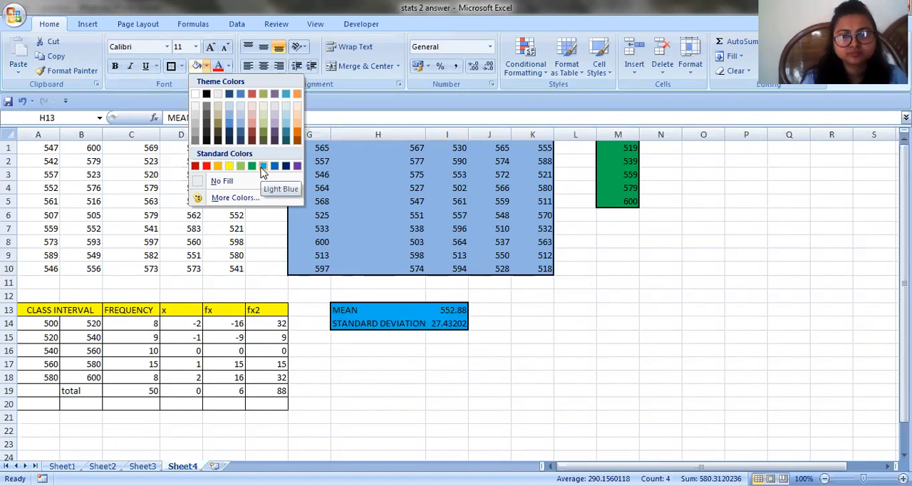
click(263, 166)
click(401, 351)
click(452, 365)
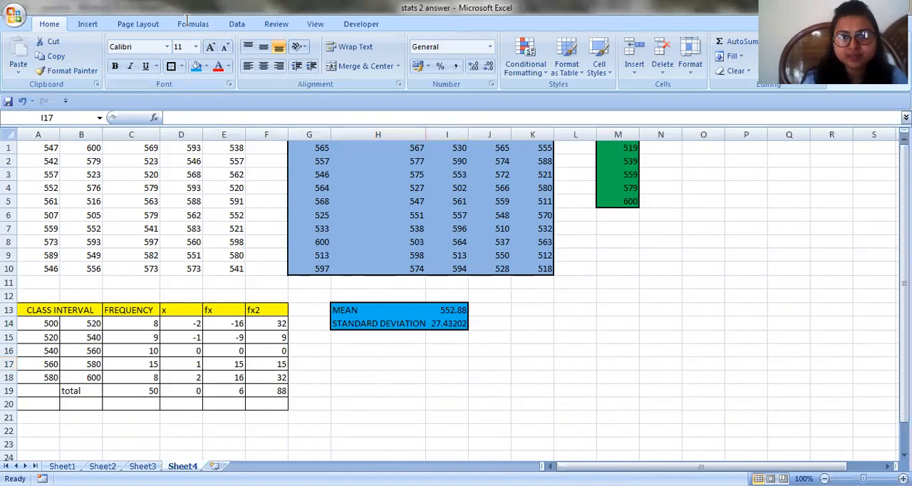
Switch to the question image in Windows Photo Viewer to review the required tasks
key(alt+Tab)
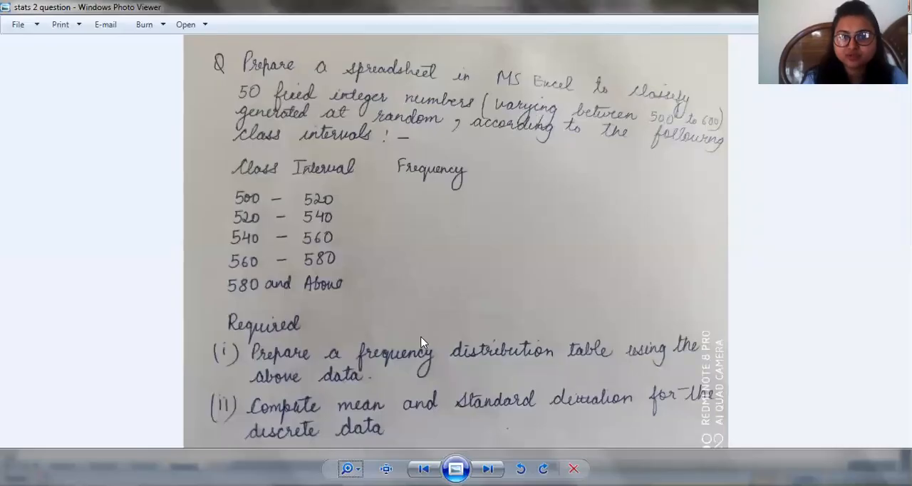